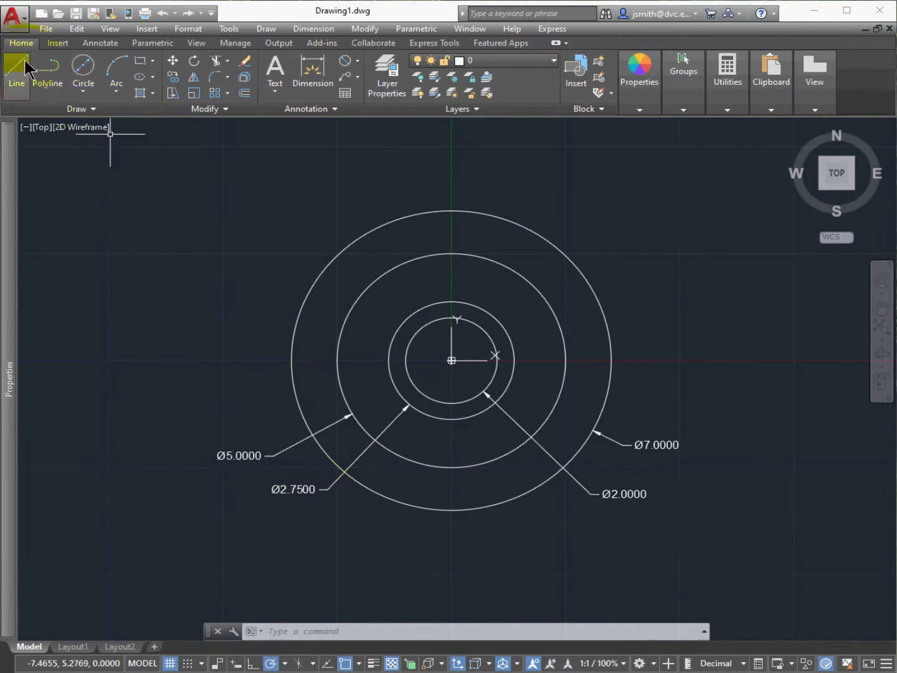
- Draw a vertical line from 0,.25 to 0,4.5 above the centre of the concentric circles
click(26, 68)
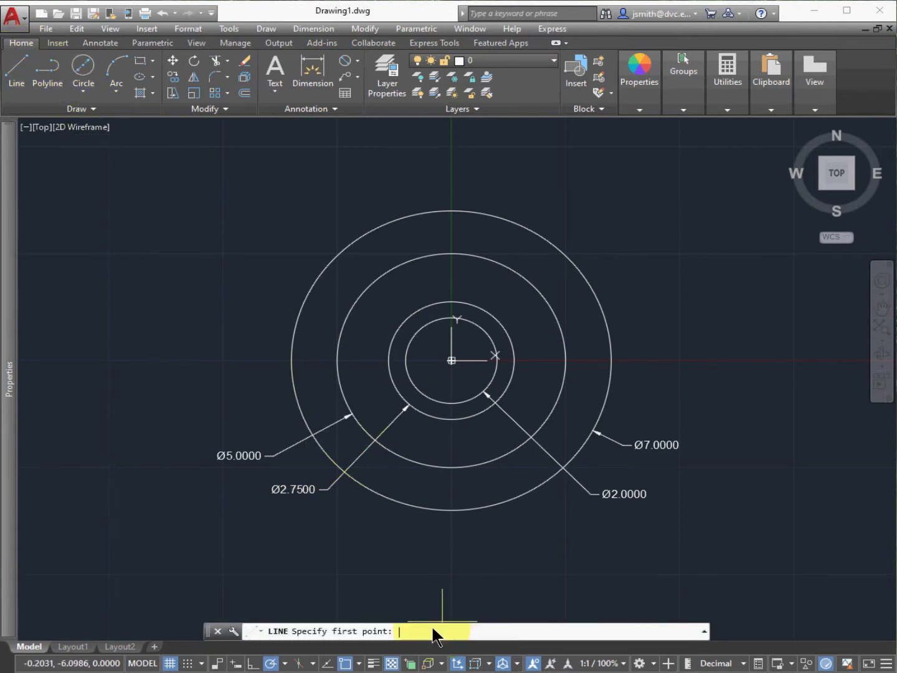
text(0,.25)
key(Return)
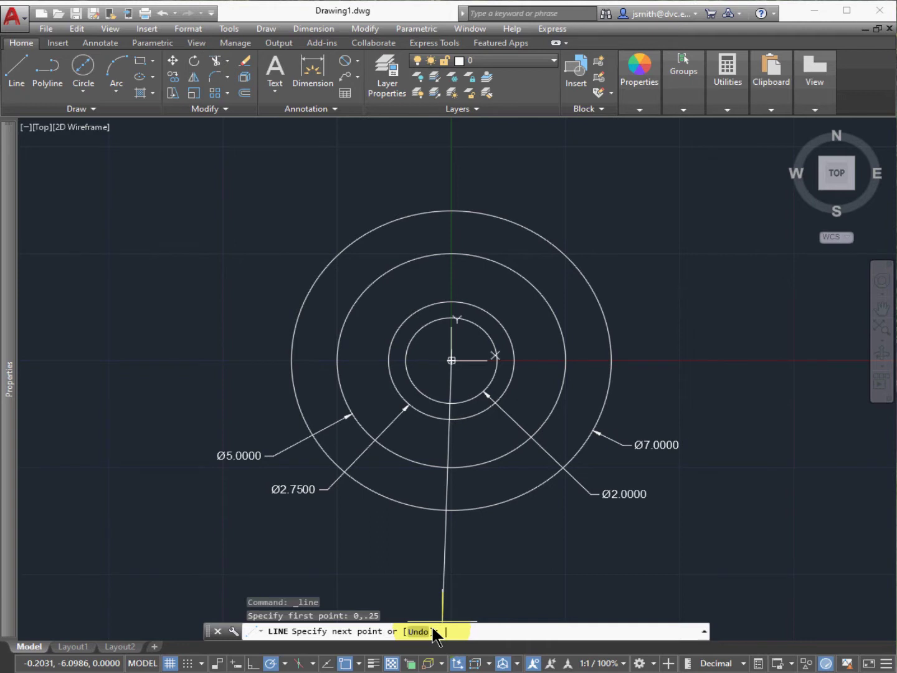
text(0,4.5)
key(Return)
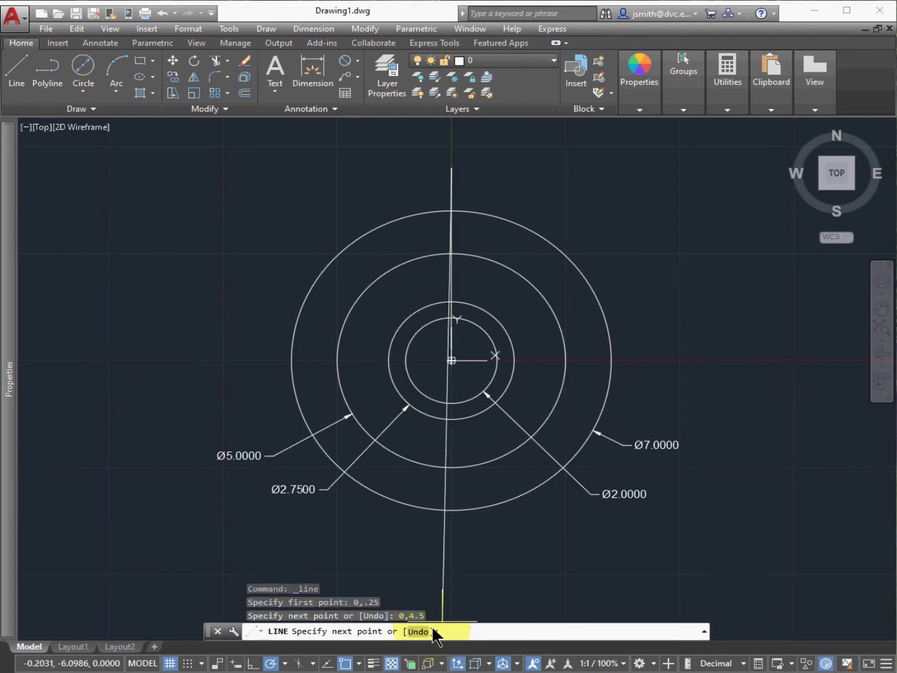
key(Return)
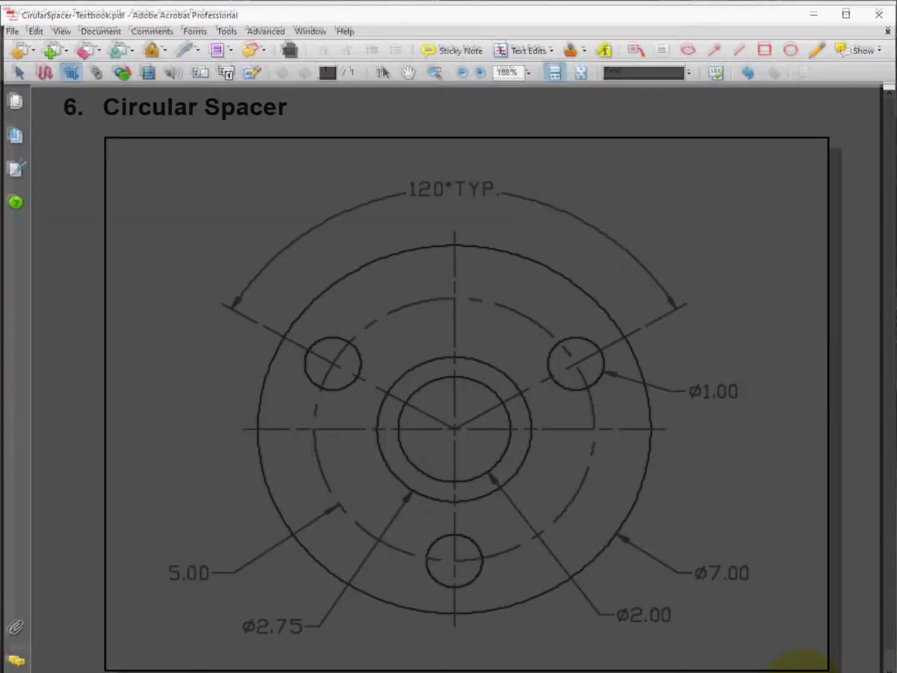
- Check the angled centre lines in the Circular Spacer reference PDF and inspect the new line's inner end back in the AutoCAD drawing
click(832, 651)
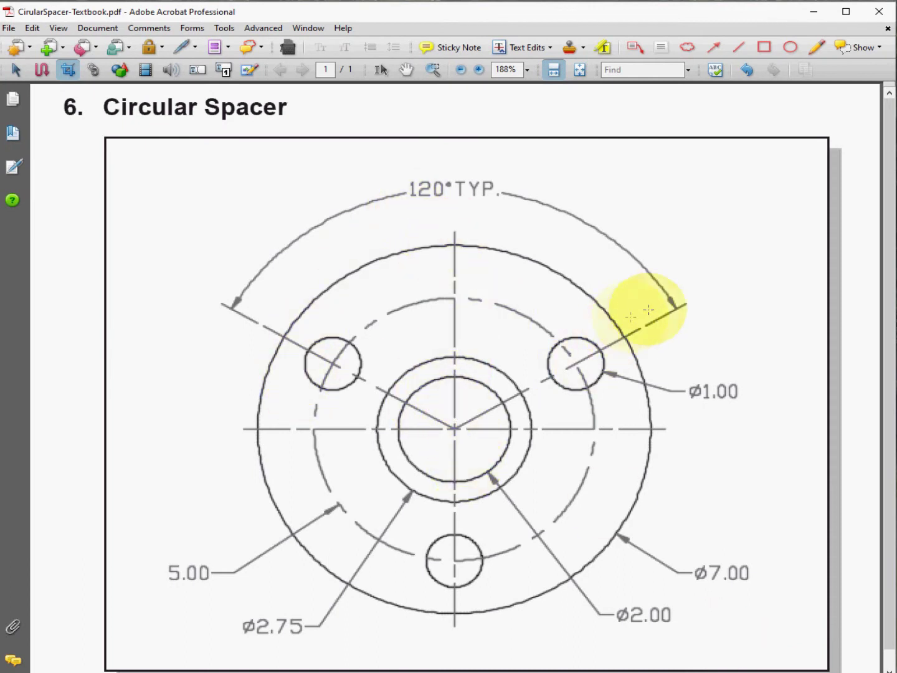
click(805, 16)
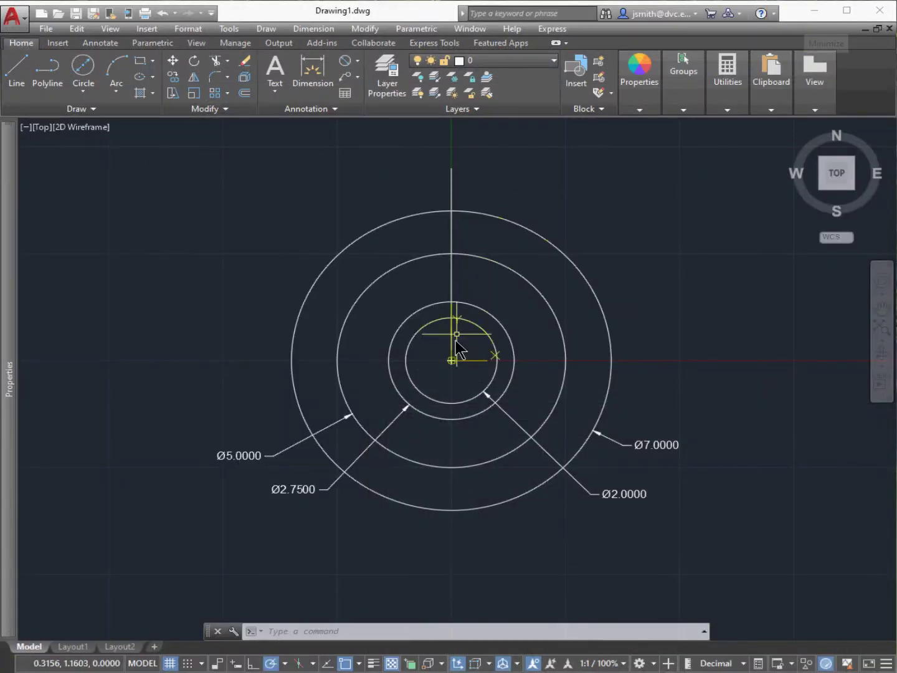
scroll(465, 339, up, 2)
scroll(464, 340, down, 2)
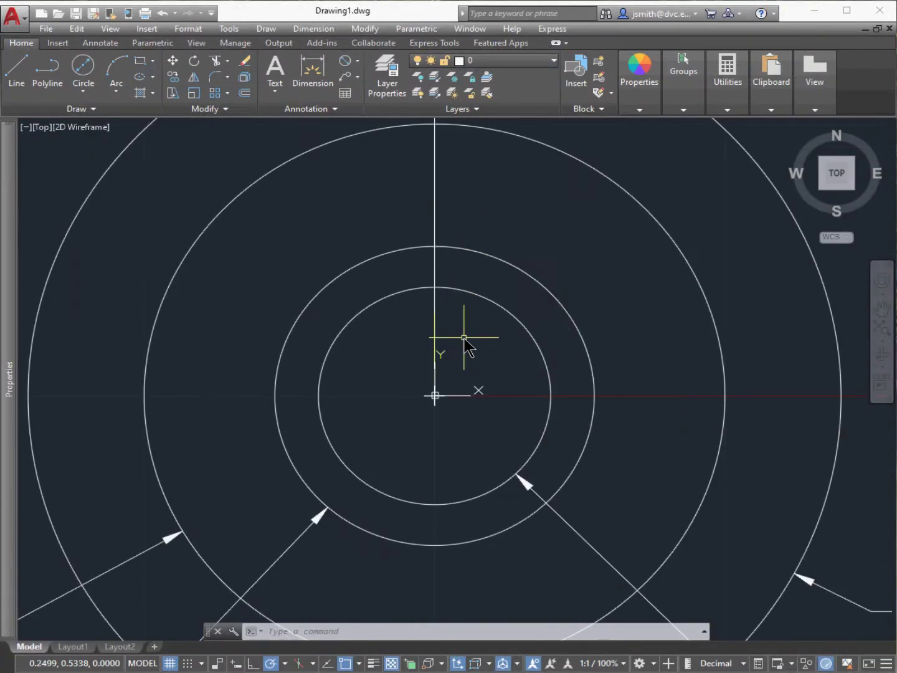
scroll(468, 347, down, 4)
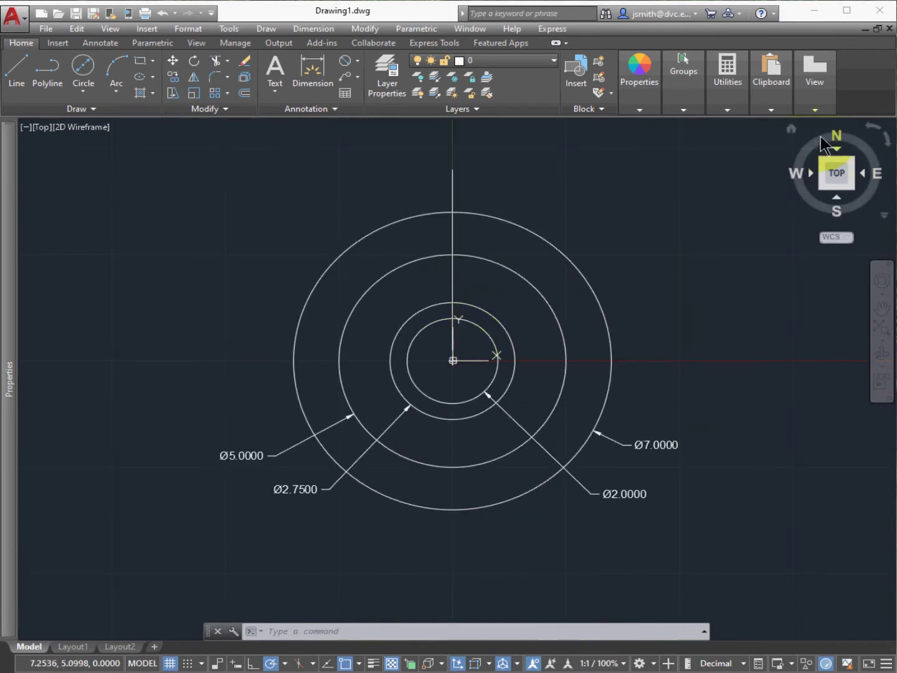
click(845, 177)
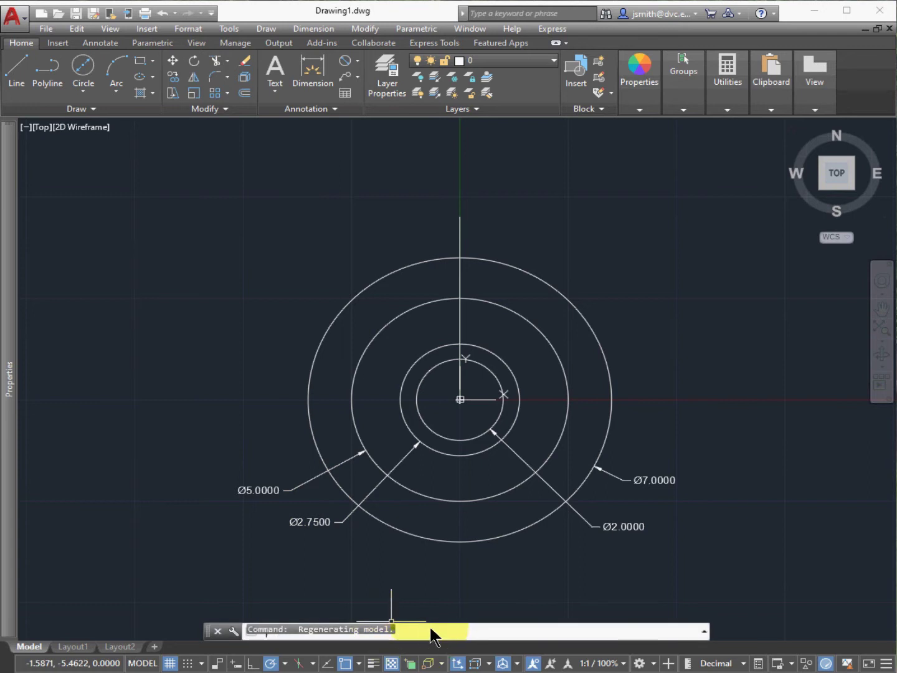
- Rotate a copy of the vertical line by -60 degrees about base point 0,0
text(rotate)
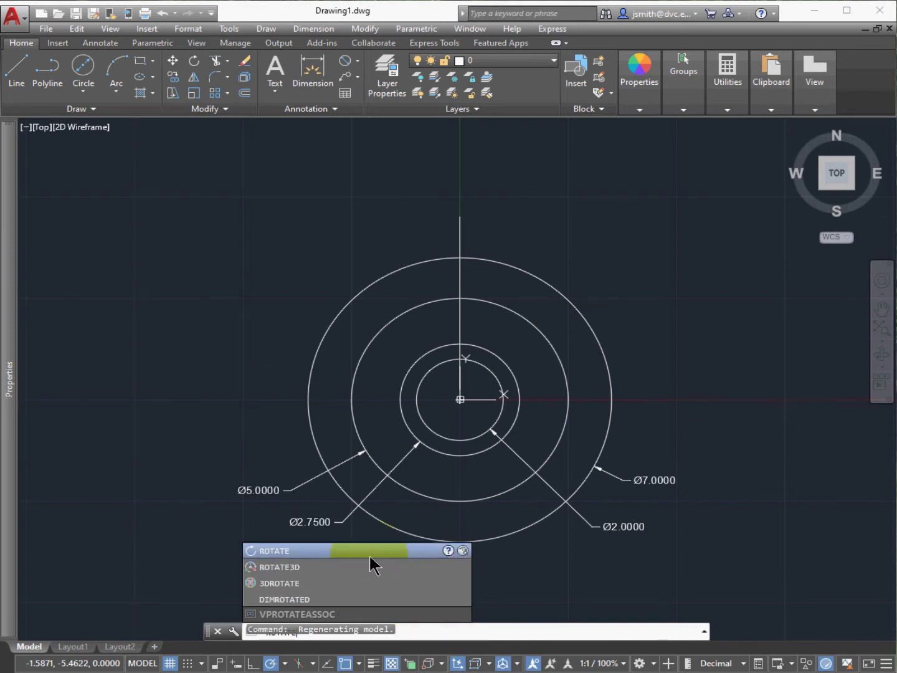
click(370, 552)
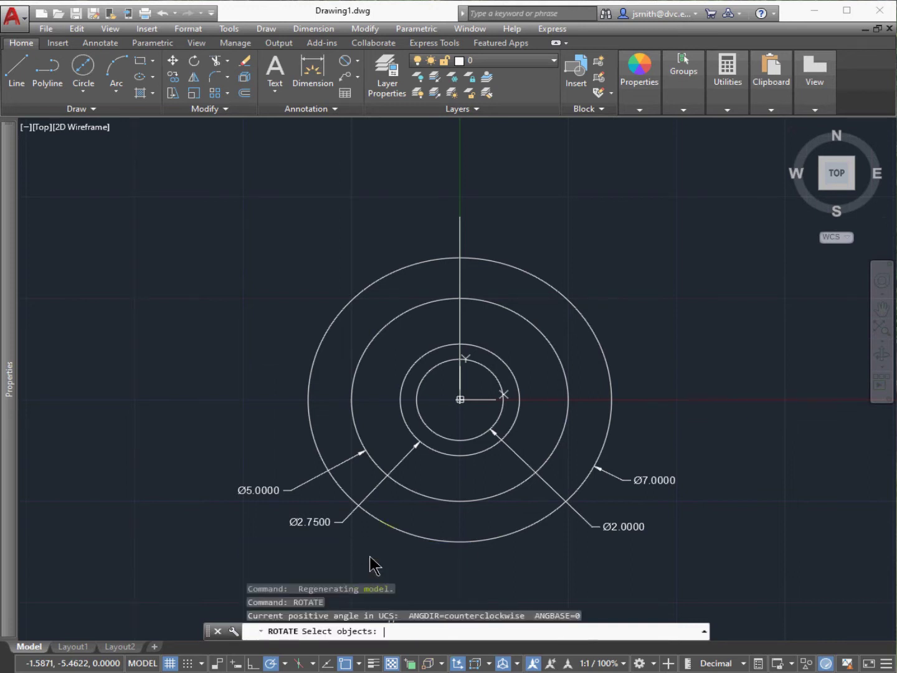
click(460, 330)
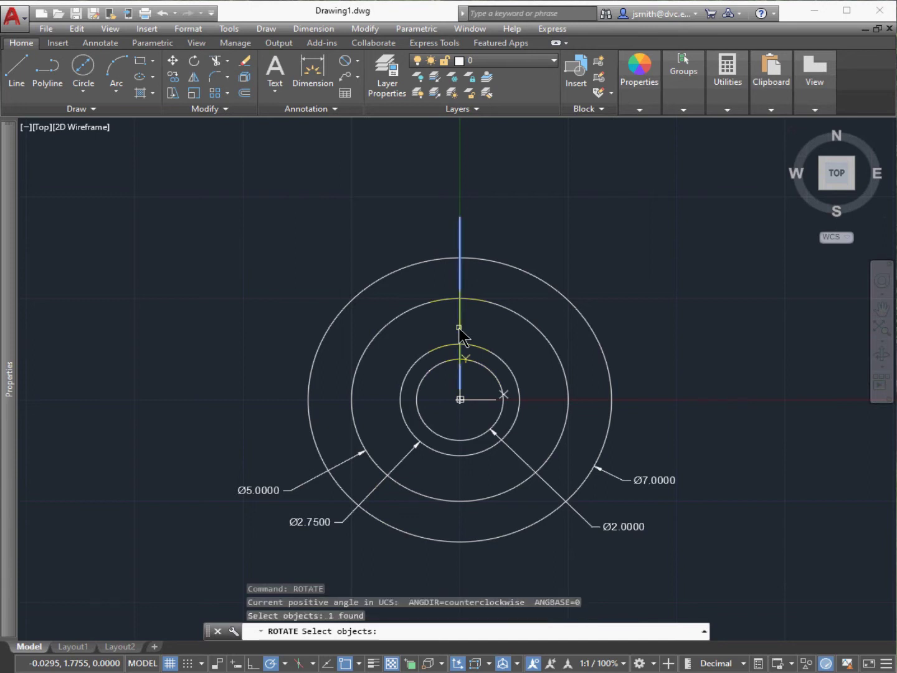
key(Return)
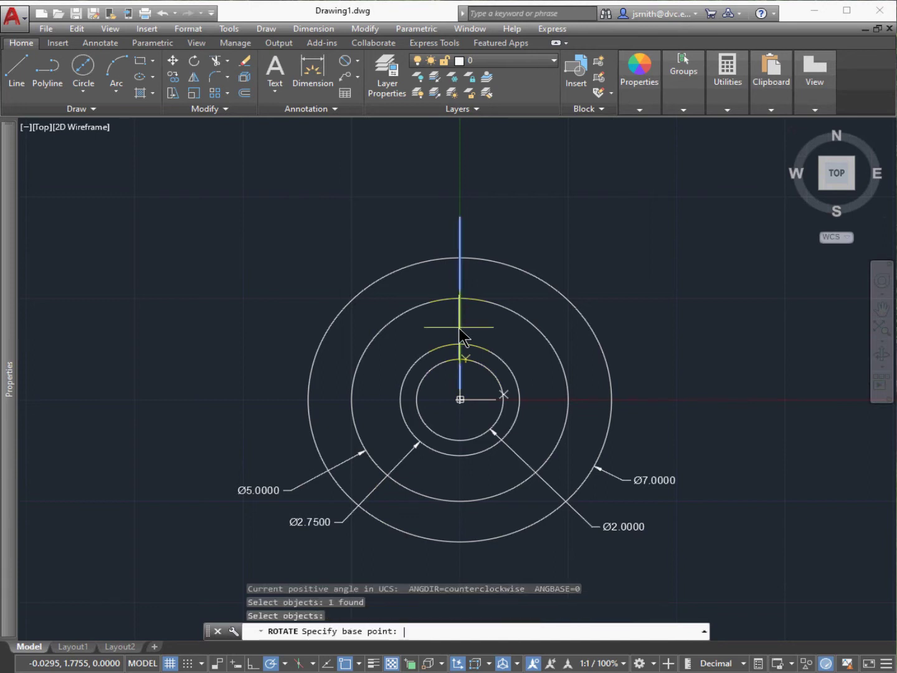
text(0,0)
key(Return)
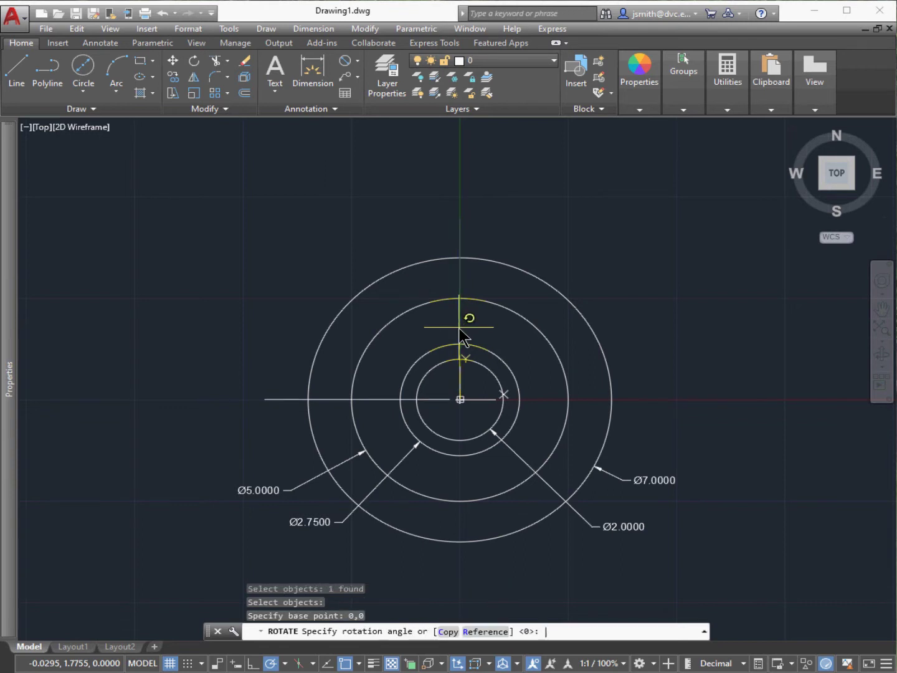
click(448, 631)
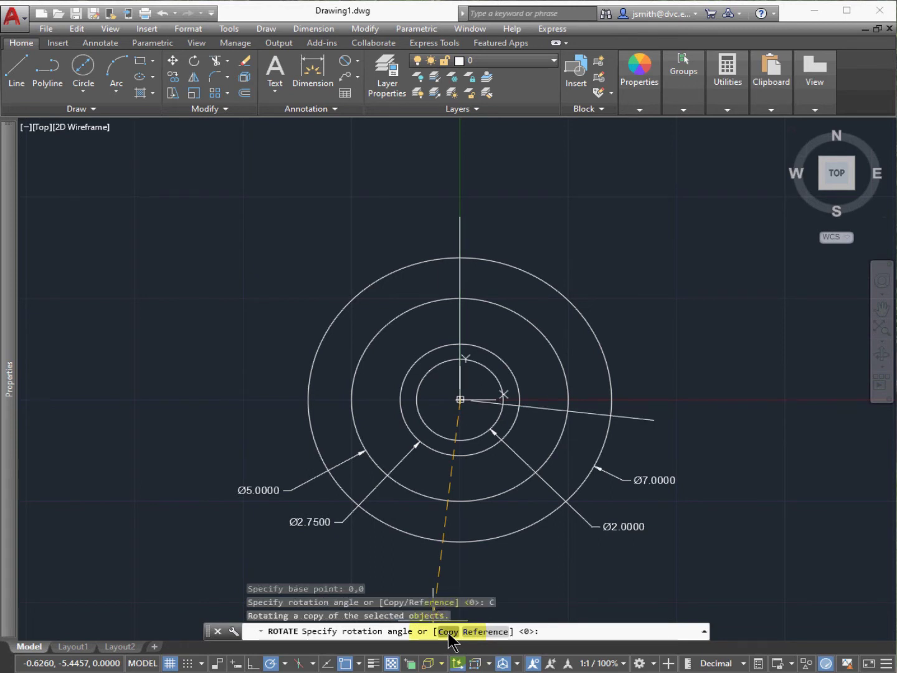
text(-60)
key(Return)
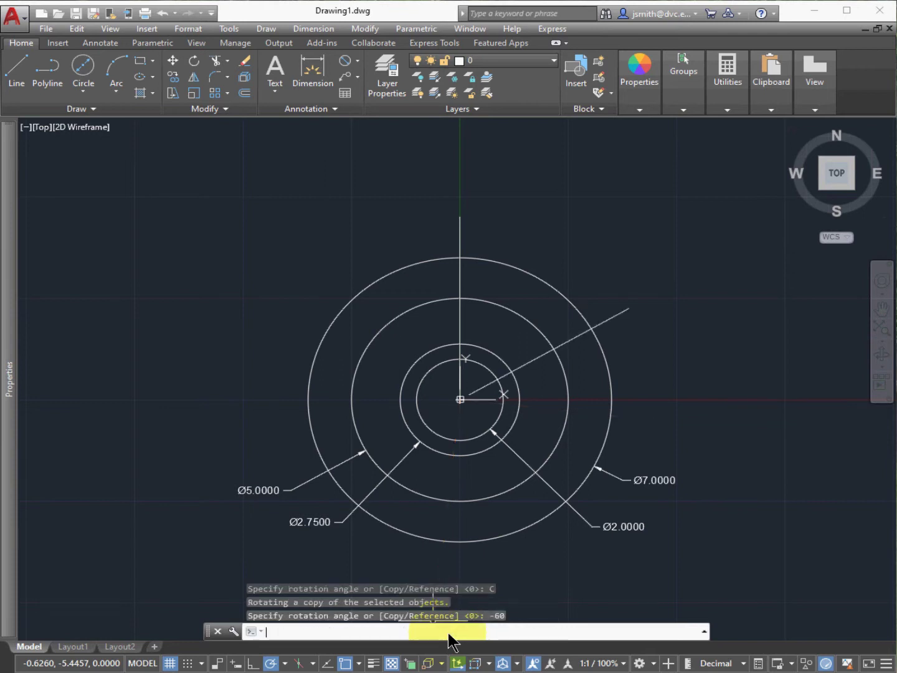
- Rotate a copy of the new angled line by 120 degrees about base point 0,0
click(194, 60)
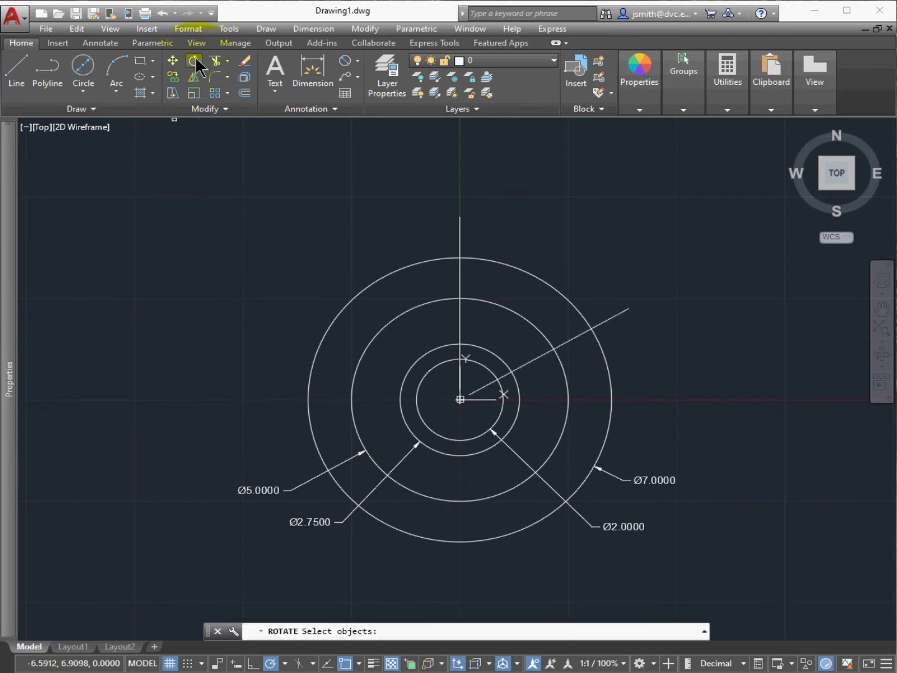
click(542, 355)
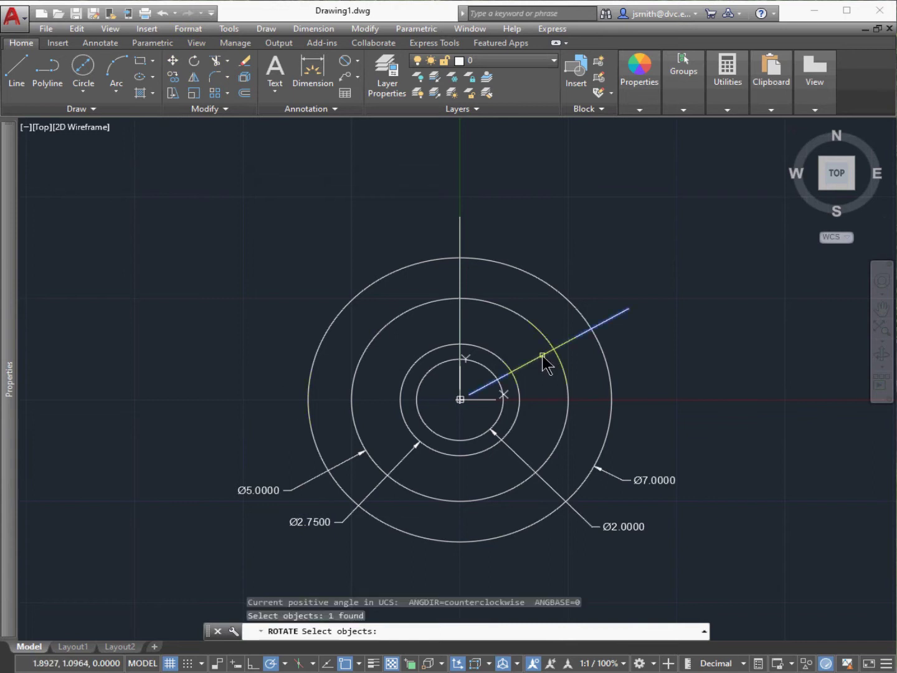
key(Return)
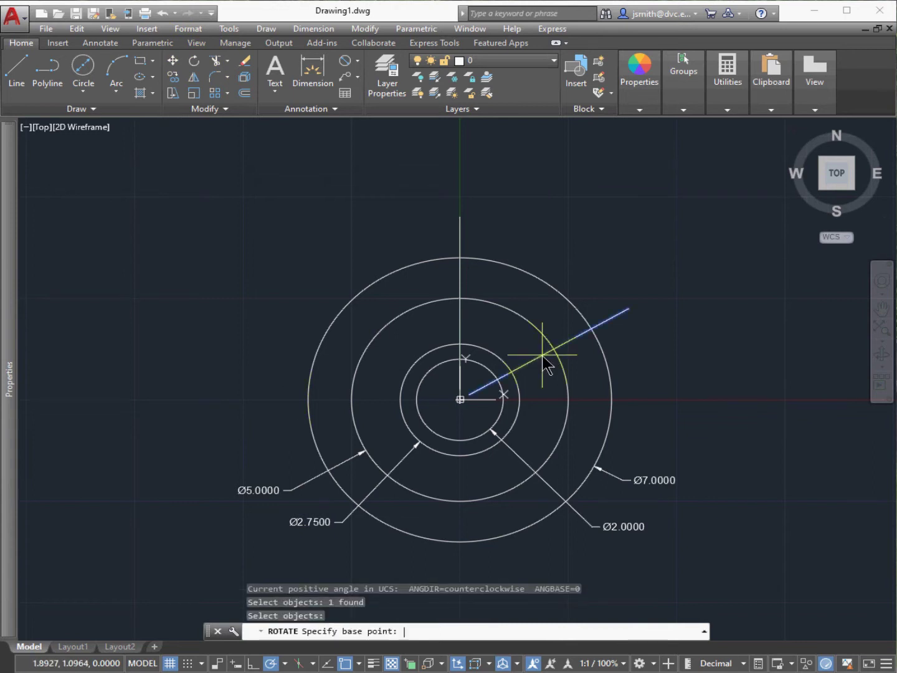
text(0,0)
key(Return)
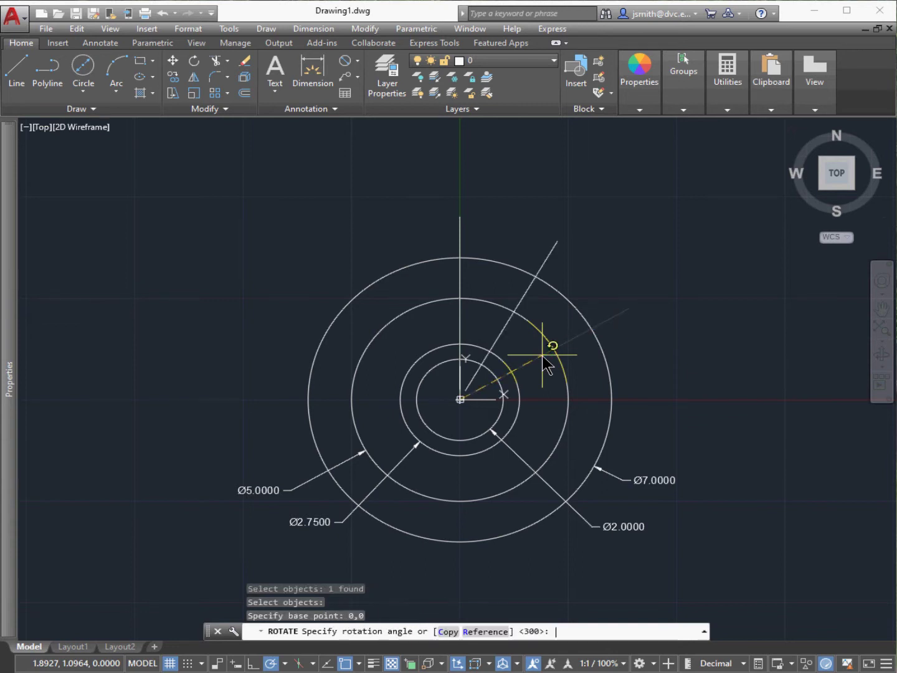
click(448, 633)
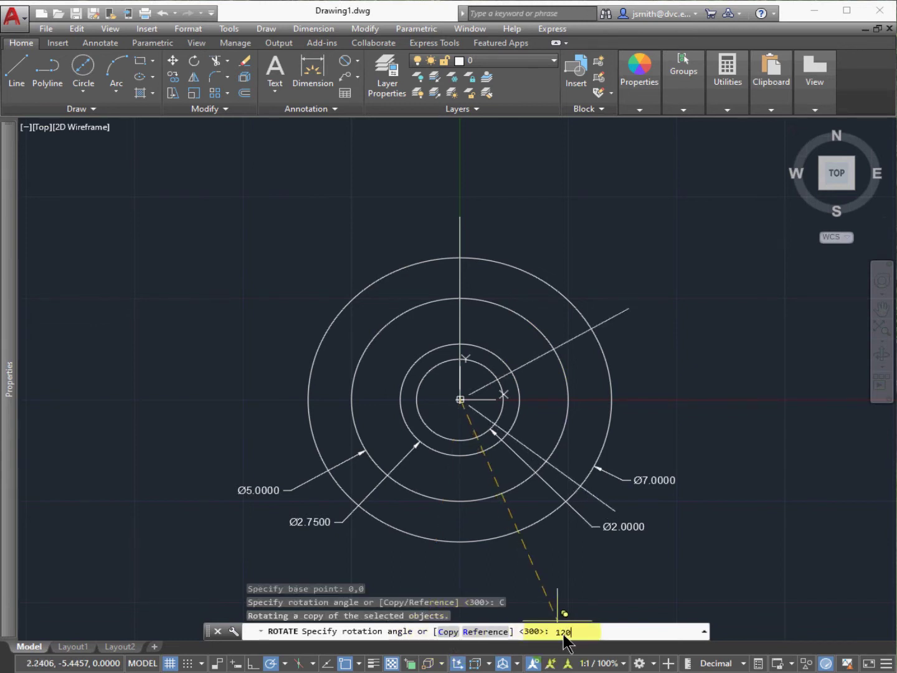
key(Return)
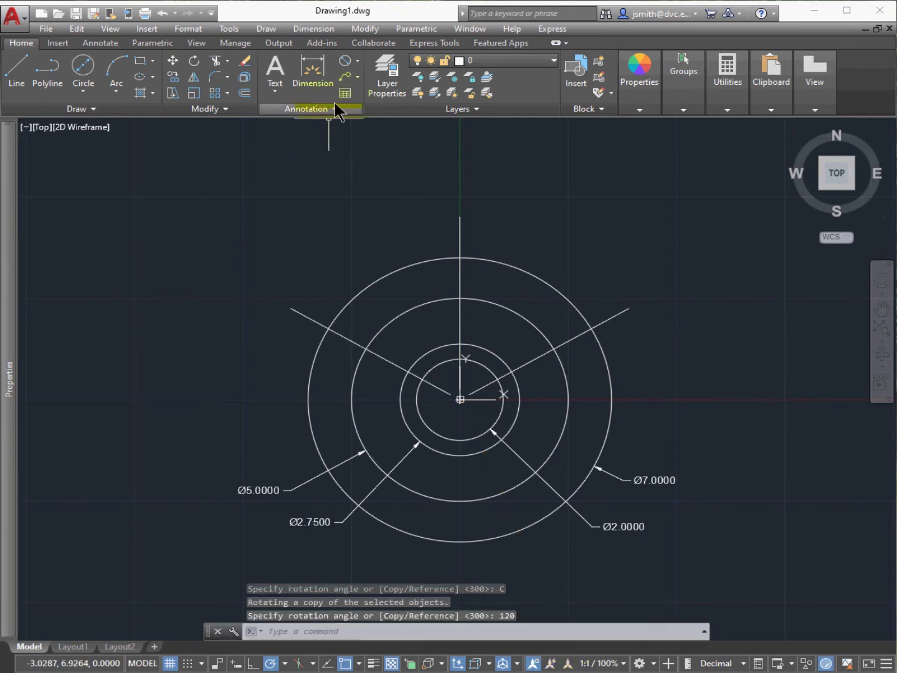
click(359, 61)
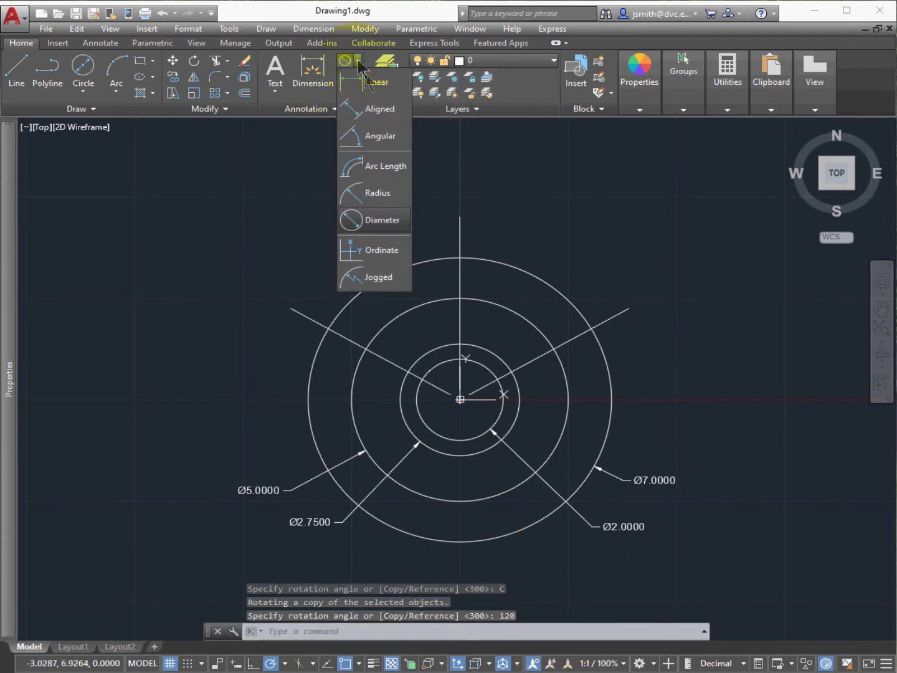
click(386, 175)
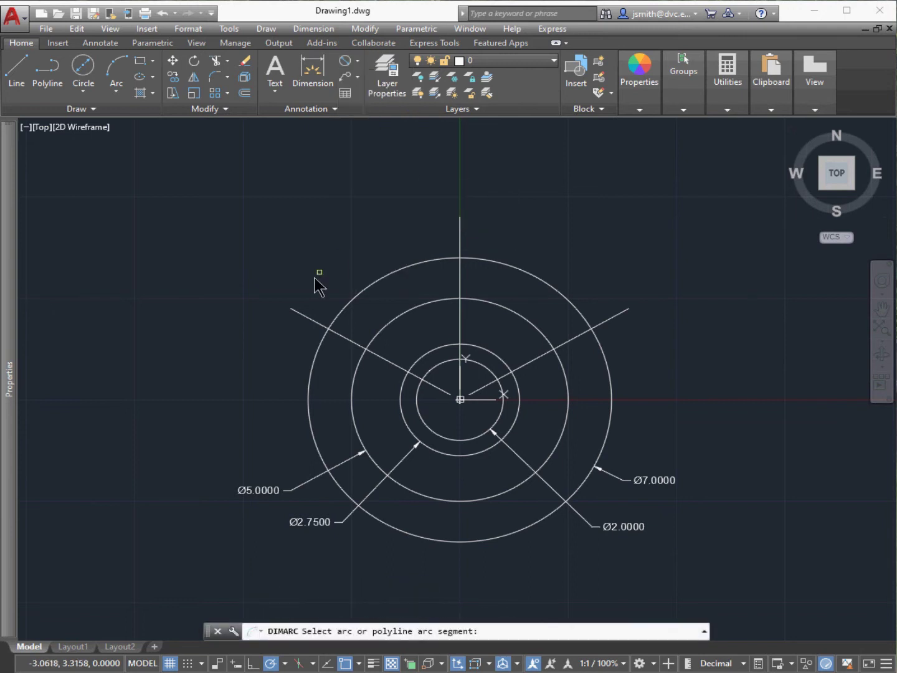
click(307, 327)
click(621, 316)
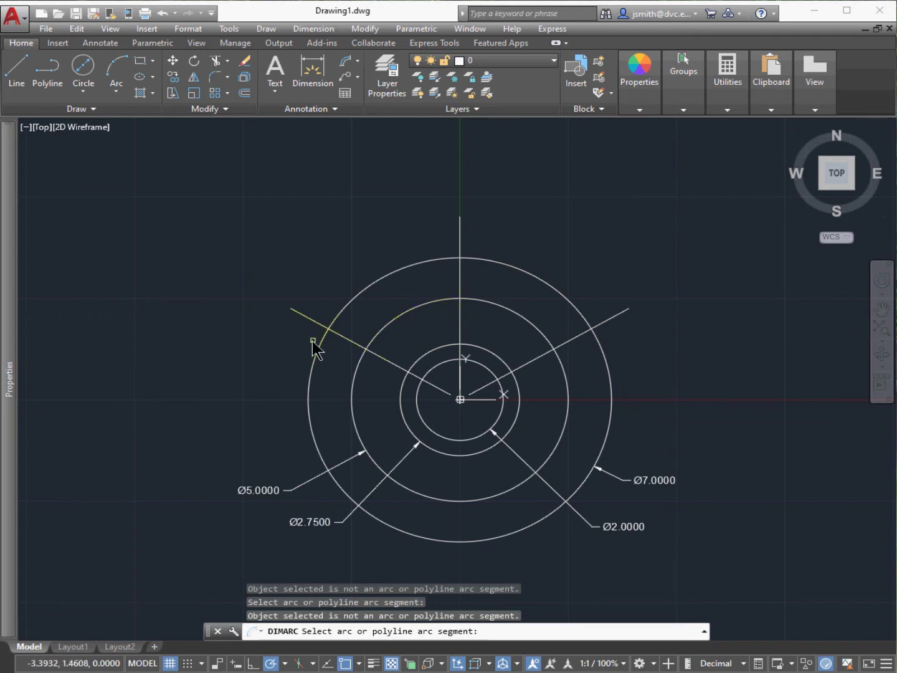
click(319, 314)
click(319, 317)
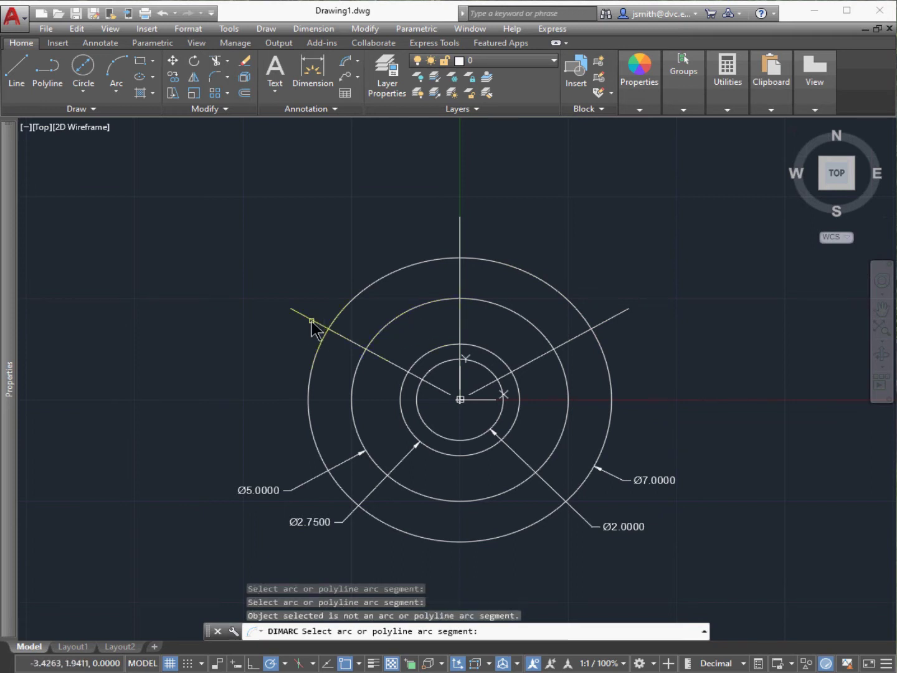
mouse_move(815, 71)
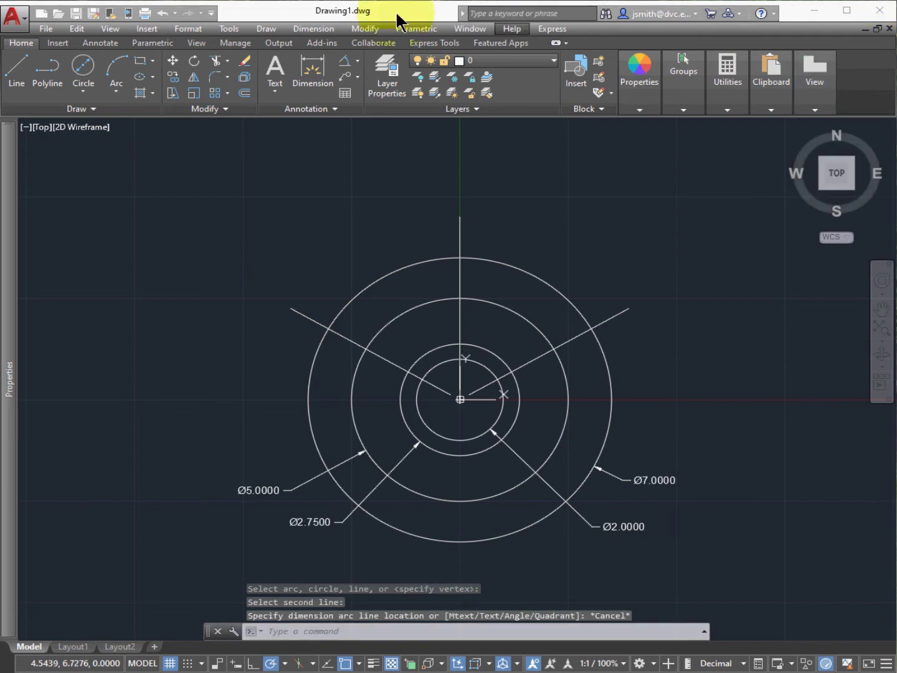
- Add an angular dimension between the two angled lines, placing its arc outside the largest circle and above the vertical line
click(358, 60)
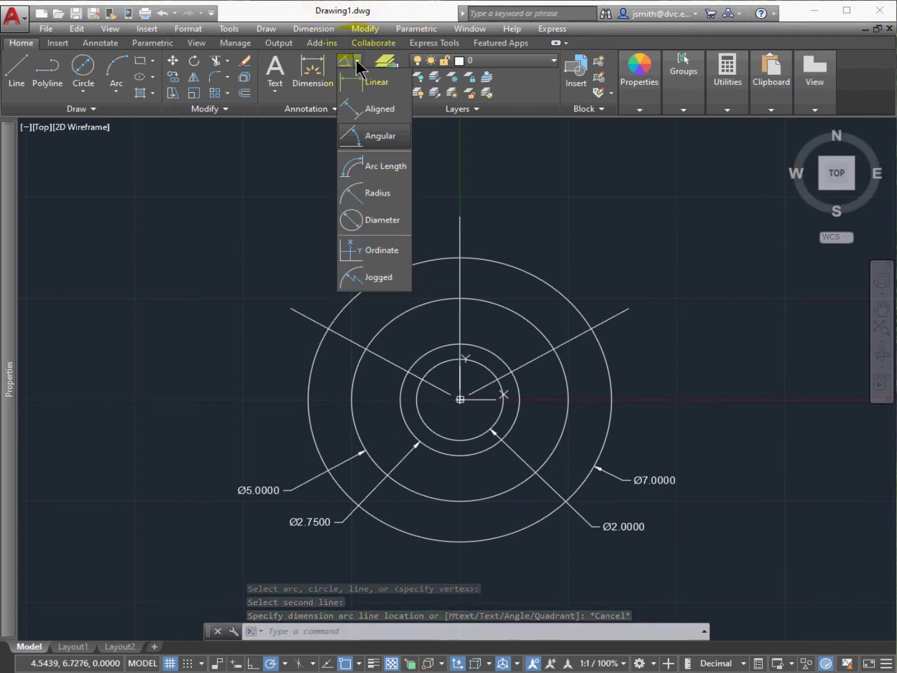
click(377, 142)
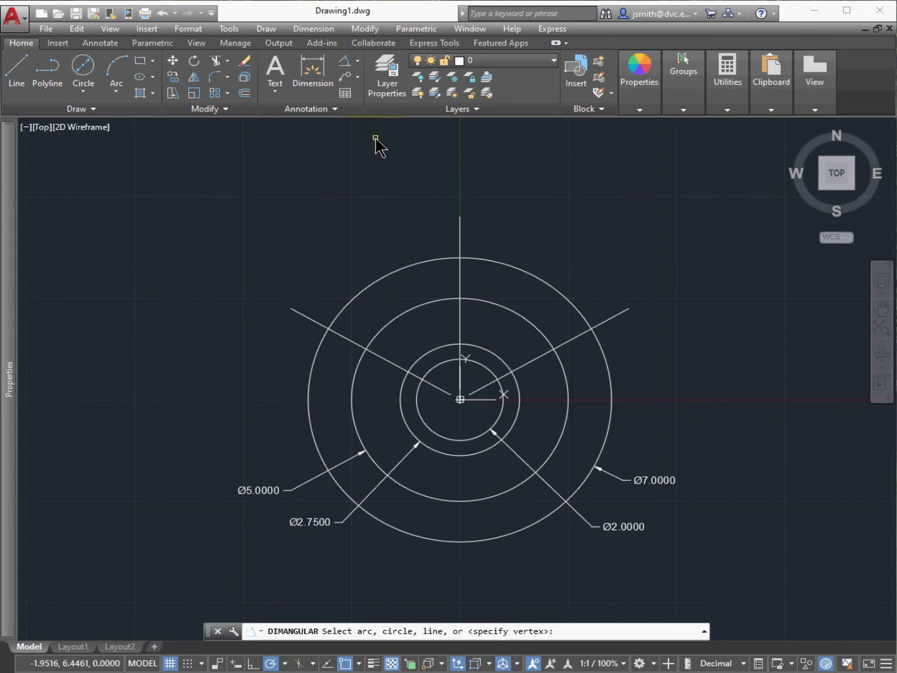
click(304, 316)
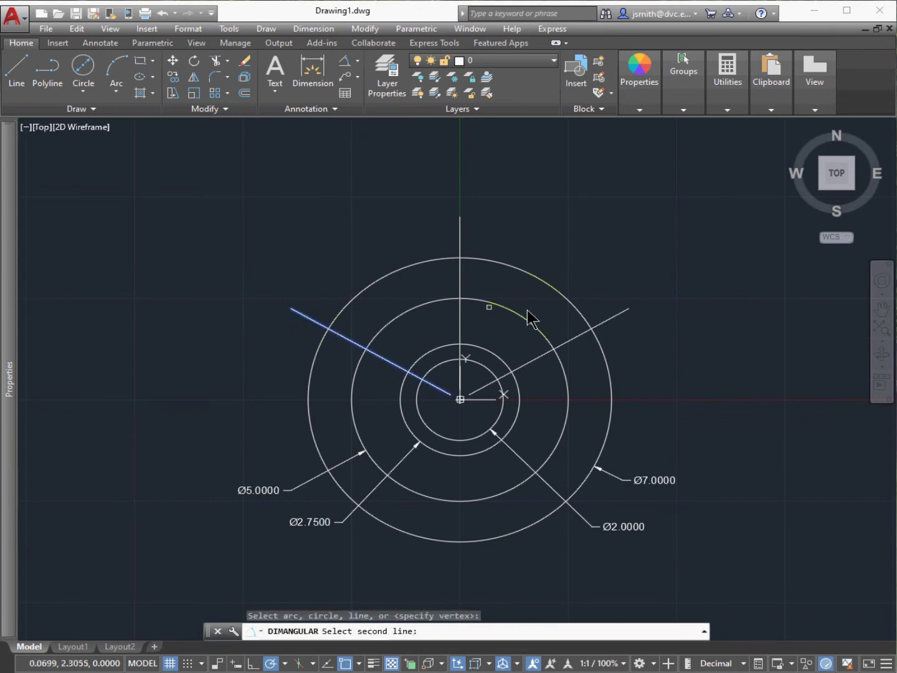
click(622, 313)
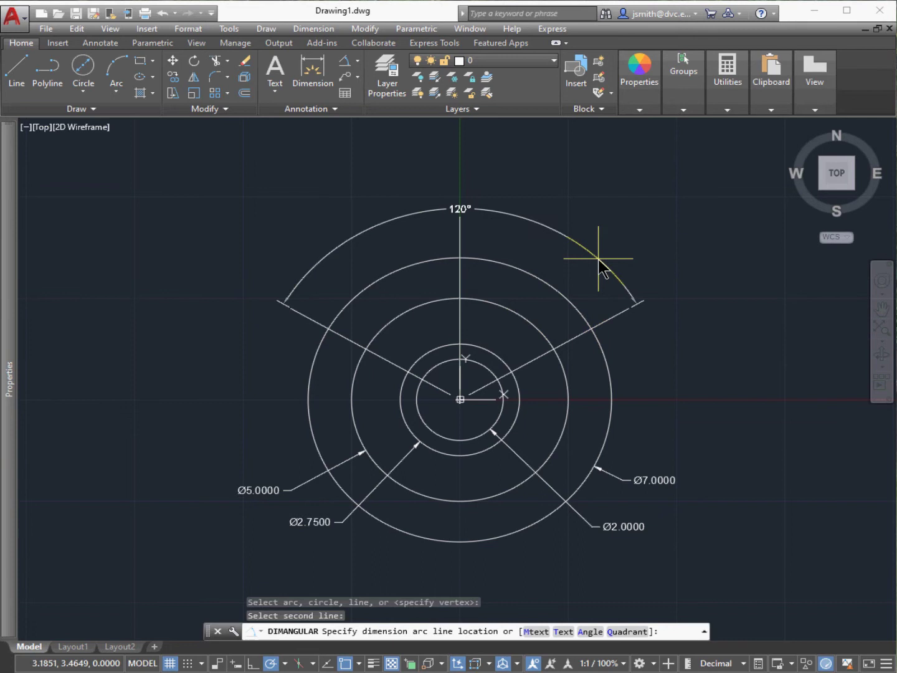
click(601, 250)
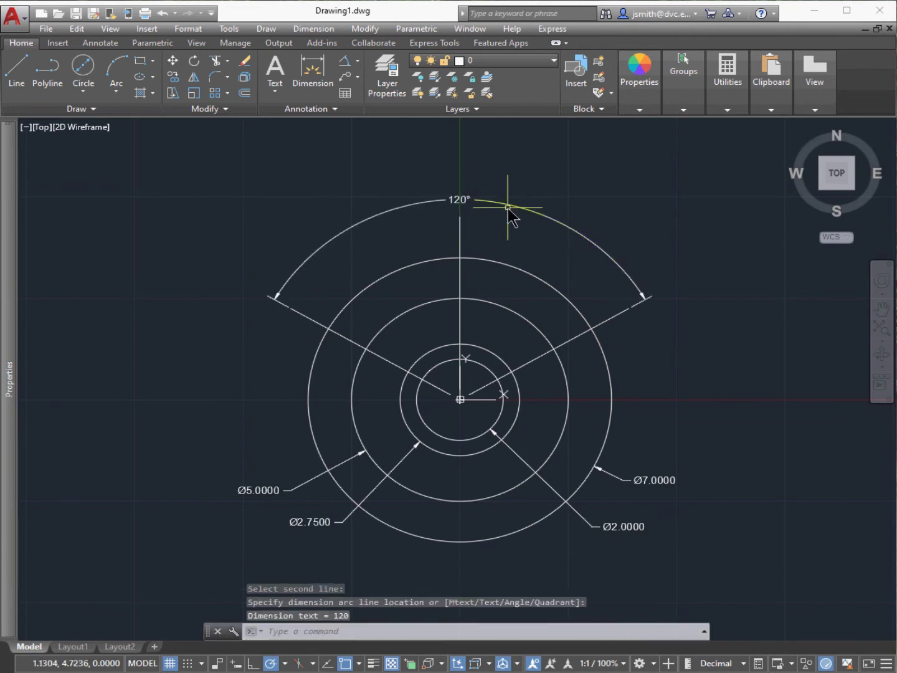
- Append TYP after the 120° value in the angular dimension's text
scroll(467, 209, up, 4)
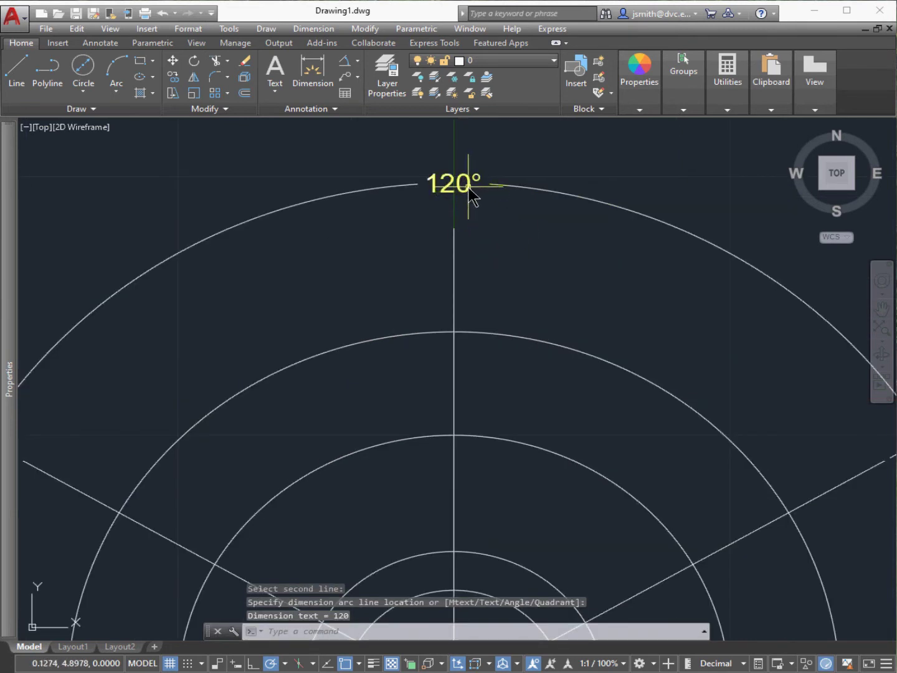
click(469, 195)
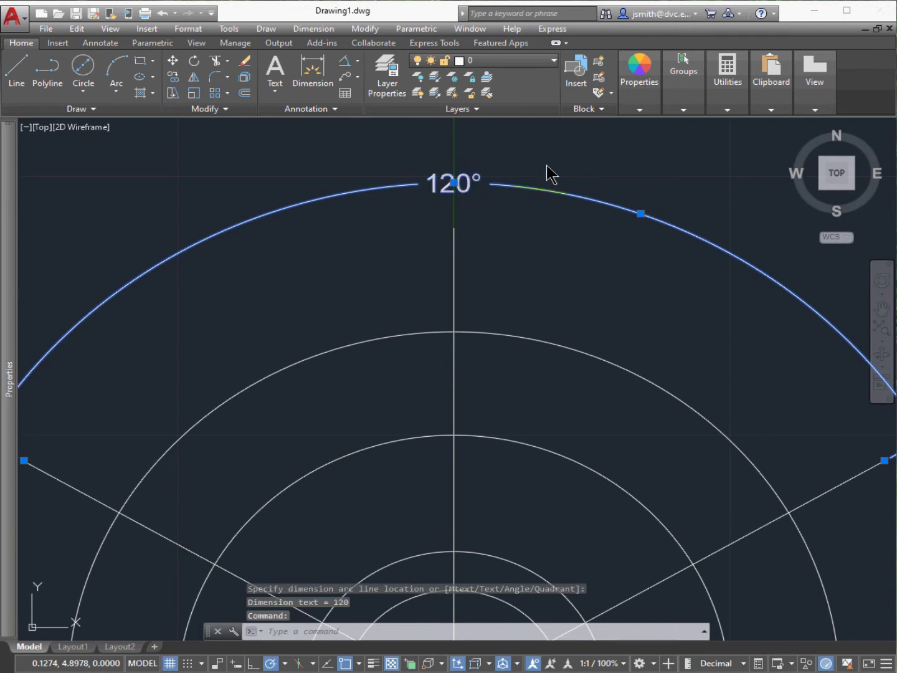
double_click(461, 195)
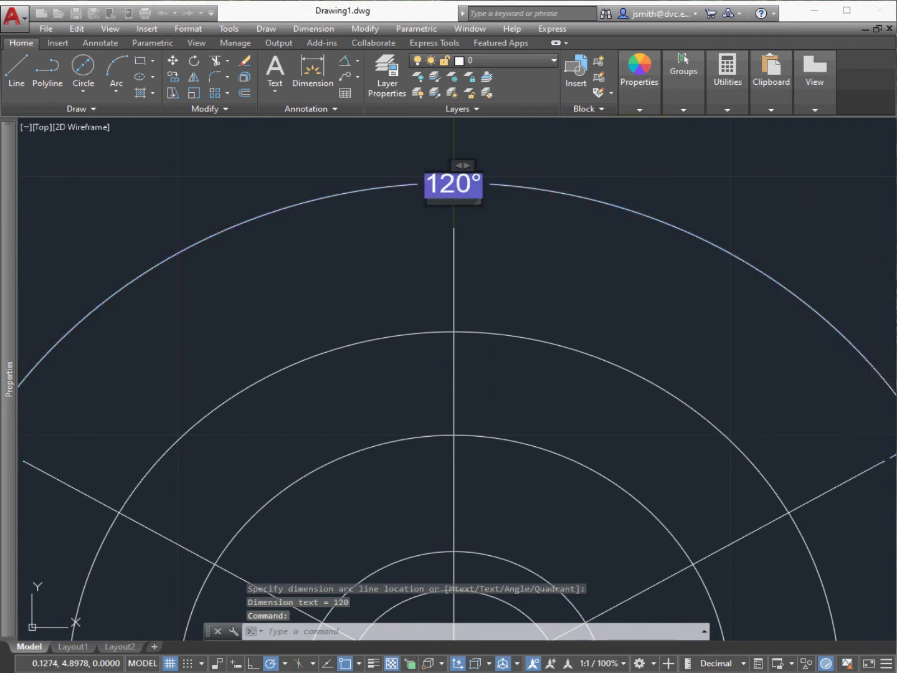
click(479, 187)
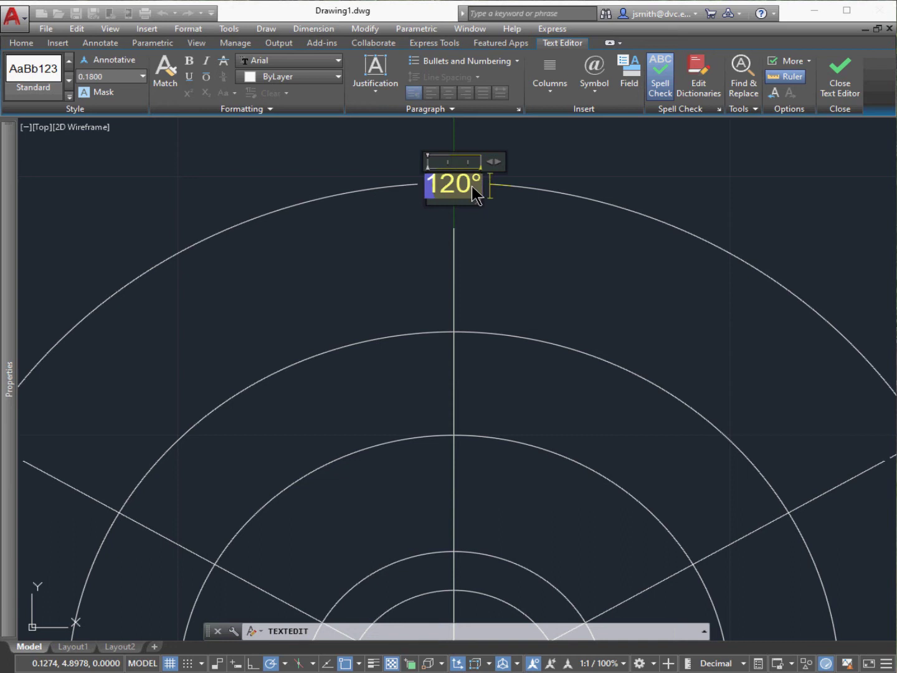
key(Return)
text(TYC)
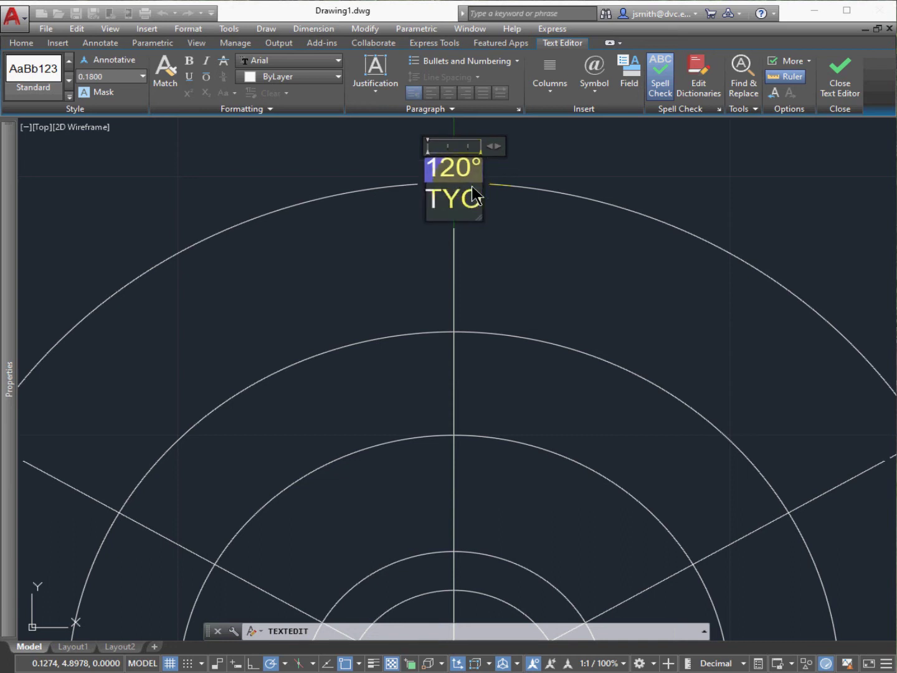
key(BackSpace)
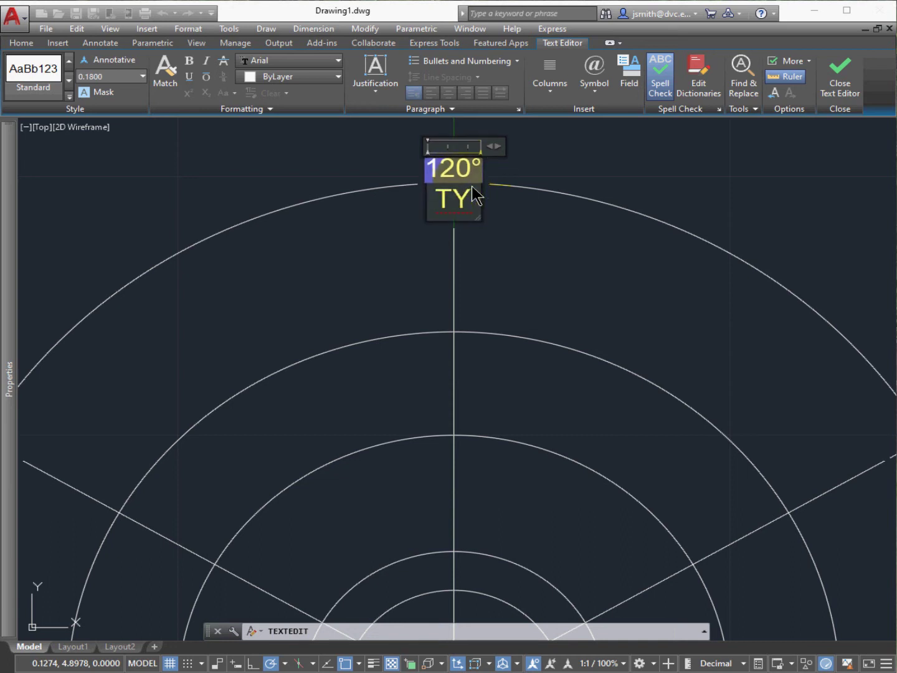
text(P)
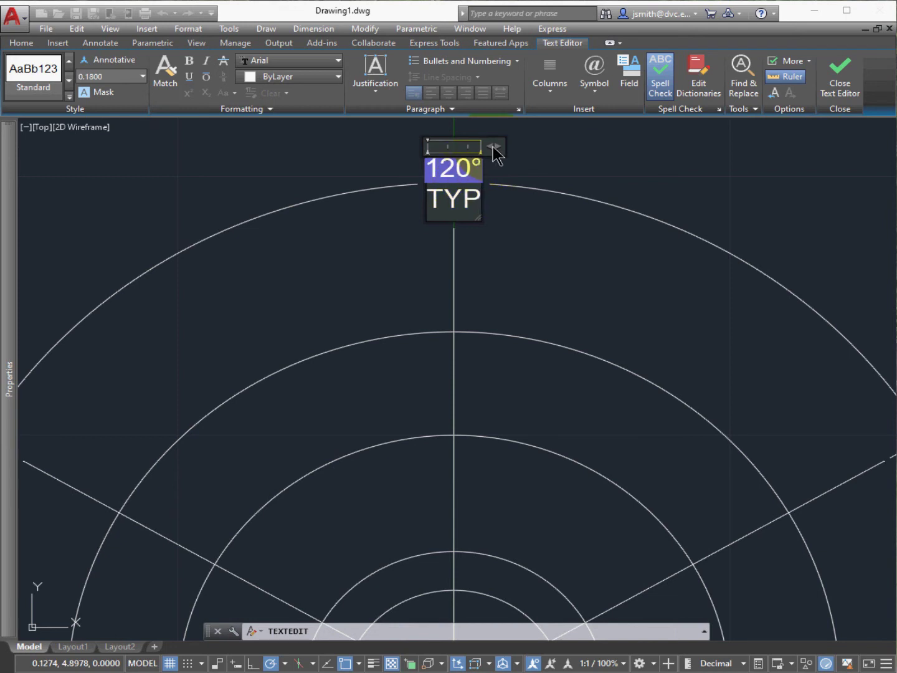
- Widen the angular dimension's text box so 120° TYP fits on one line, and finish the text edit
drag(494, 149, 570, 149)
click(449, 160)
click(586, 169)
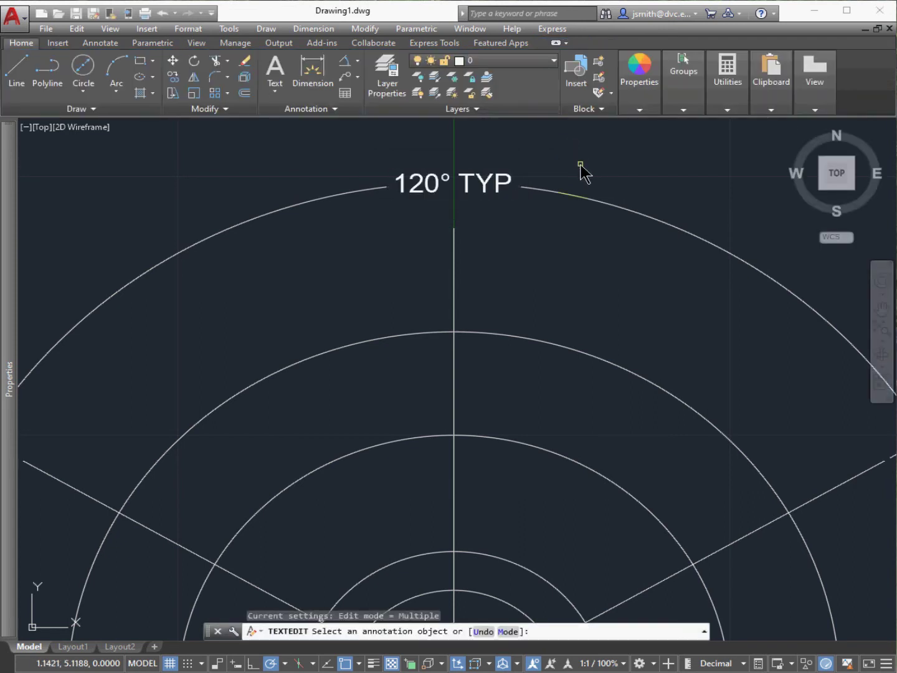
- Rotate a copy of the upper-left angled line by 120 degrees about base point 0,0
click(837, 172)
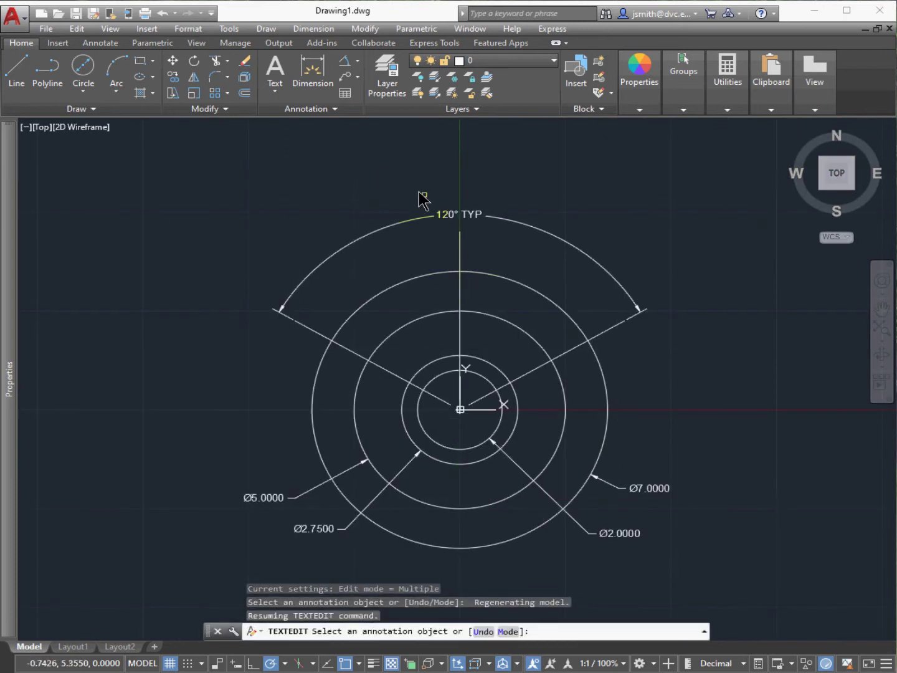
click(195, 61)
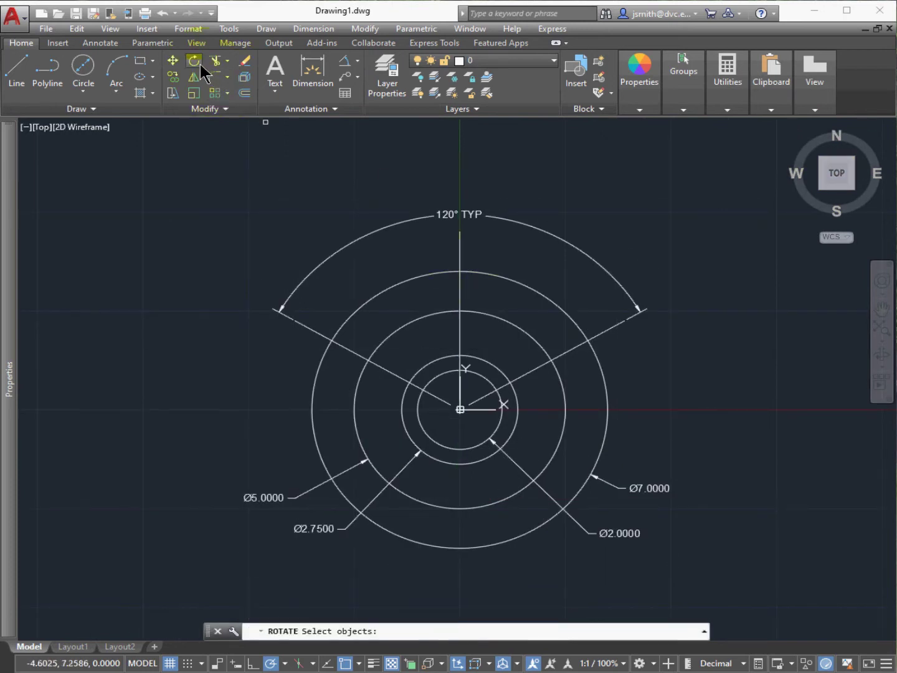
click(317, 342)
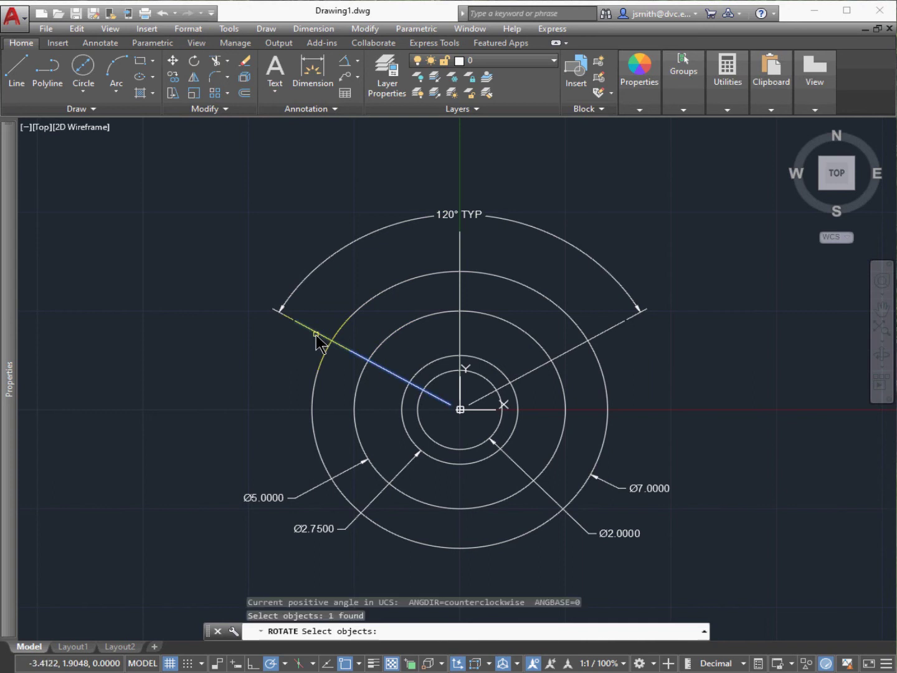
key(Return)
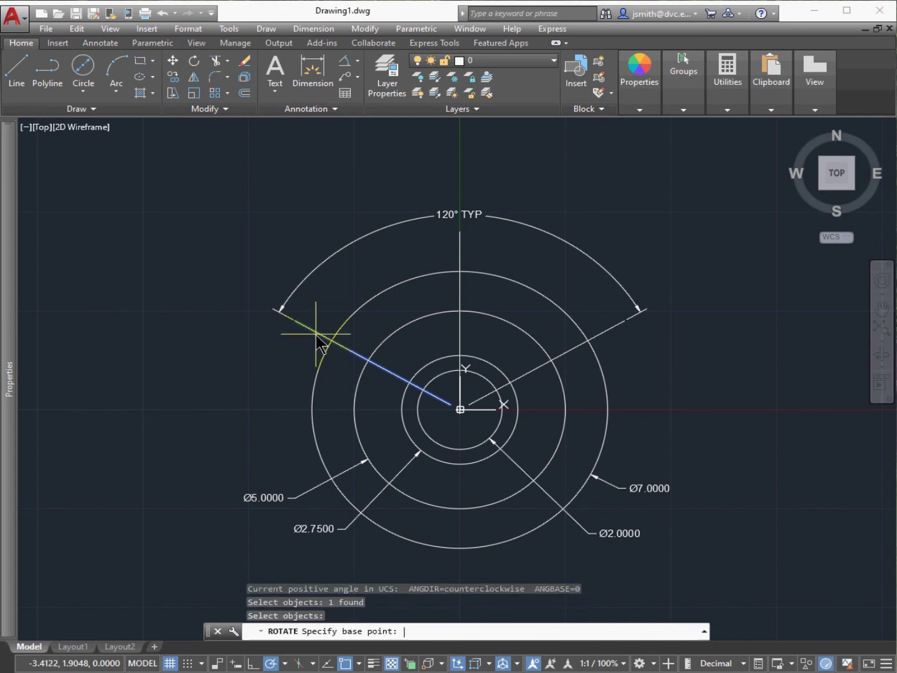
text(0,0)
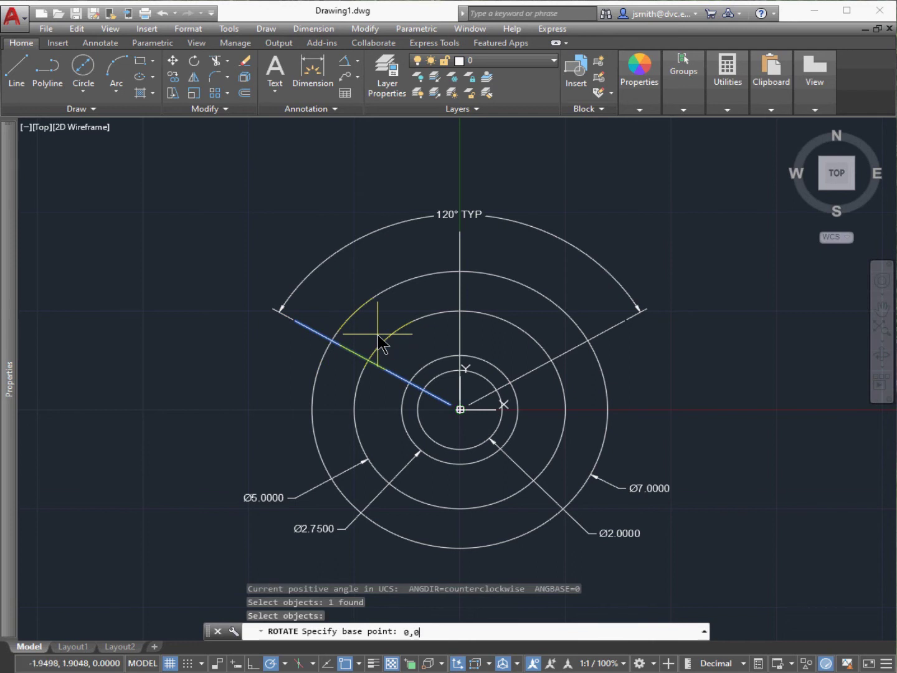
key(Return)
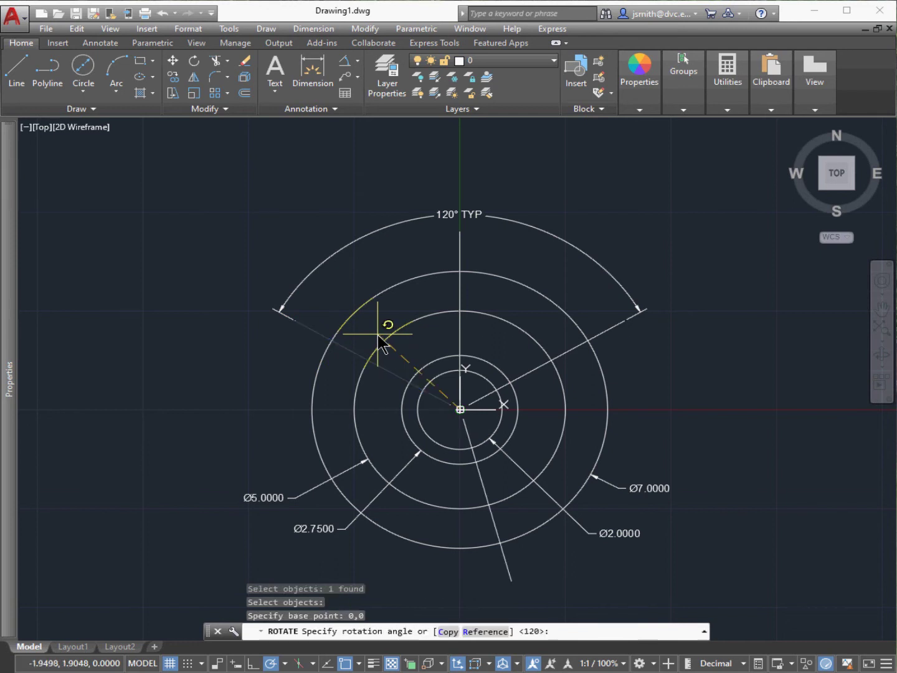
click(447, 631)
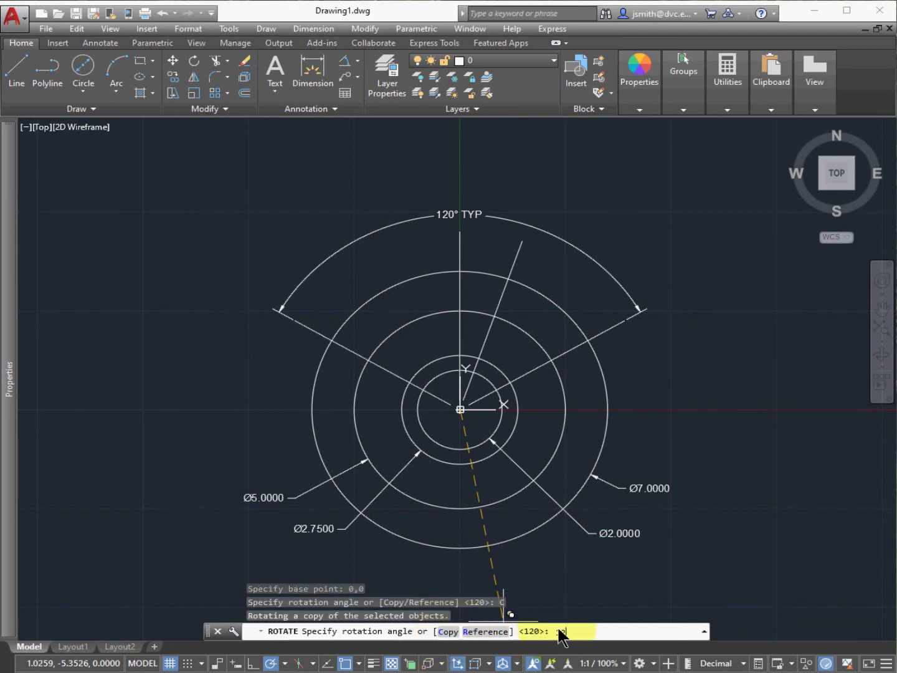
text(120)
key(Return)
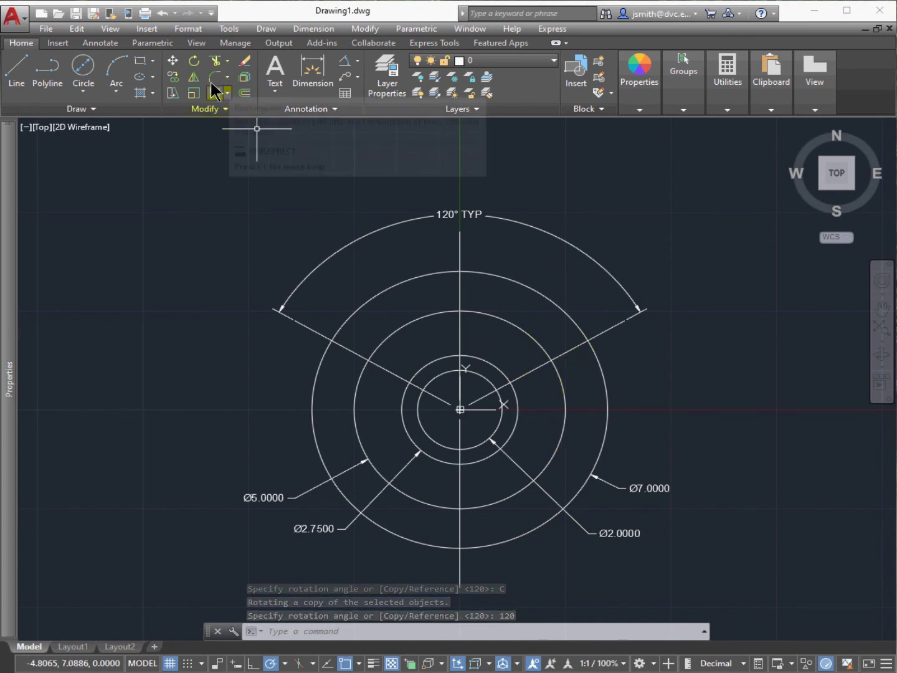
- Draw a horizontal line from .25,0 to 4,0
click(15, 70)
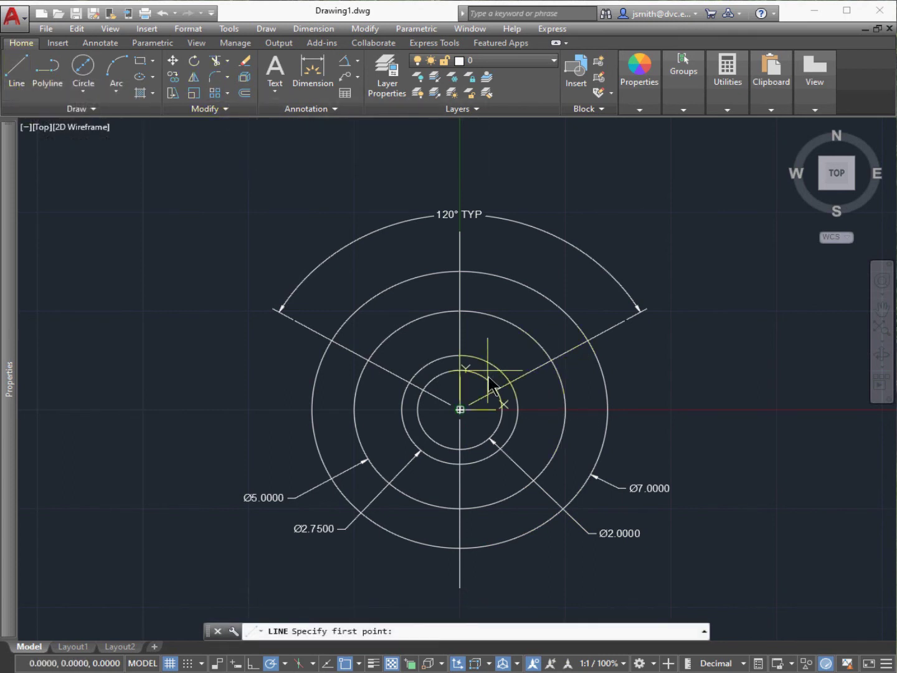
scroll(479, 409, up, 3)
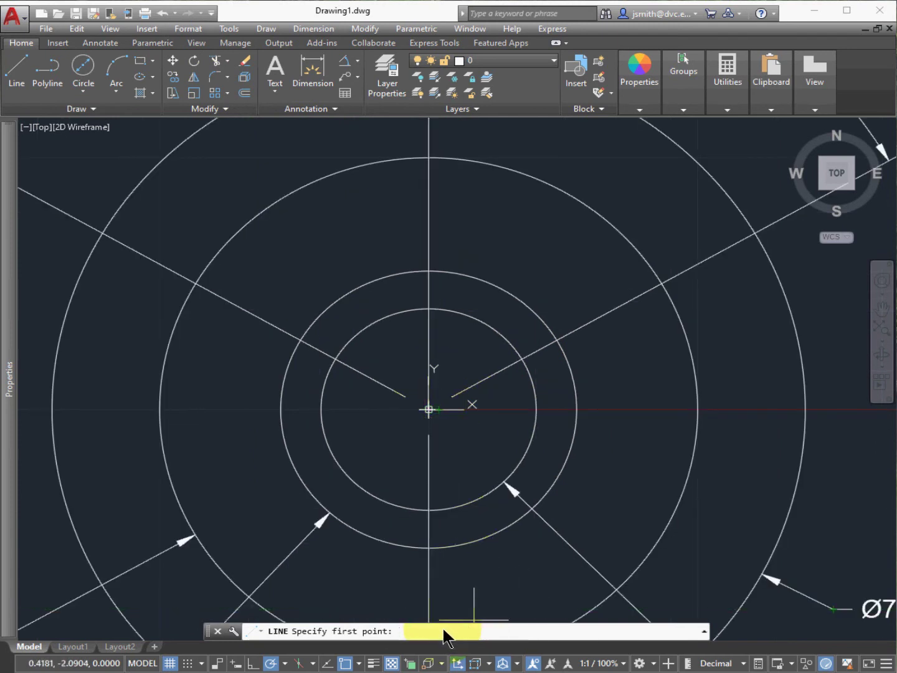
text(.25,0)
key(Return)
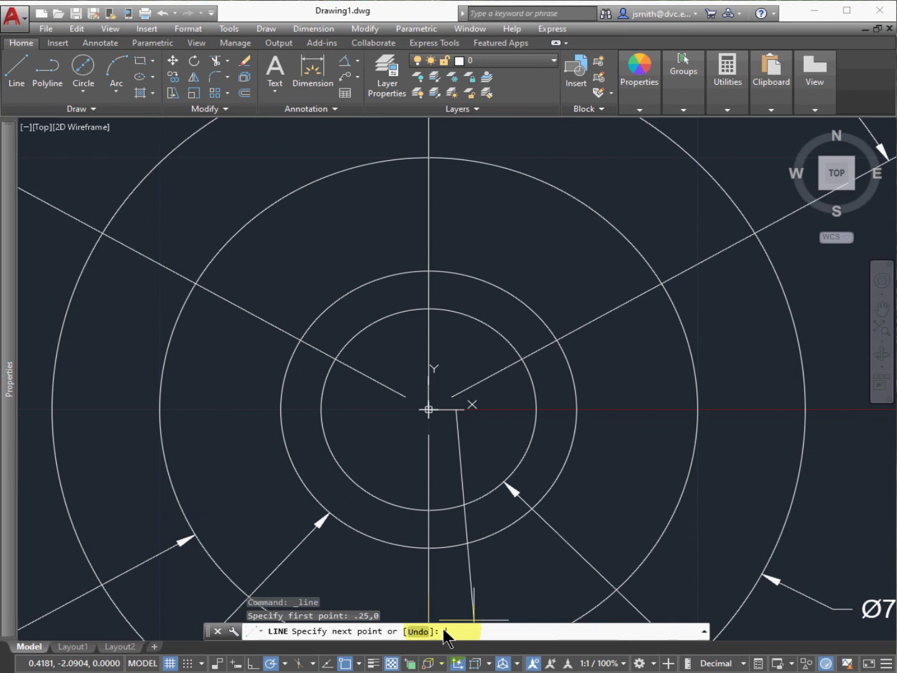
scroll(453, 566, down, 2)
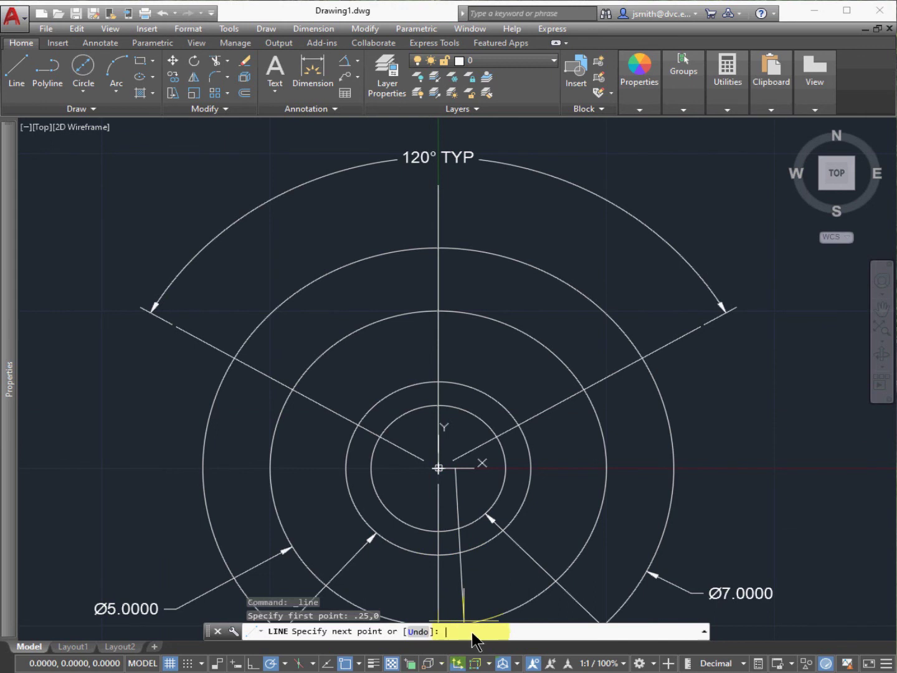
text(4,0)
key(Return)
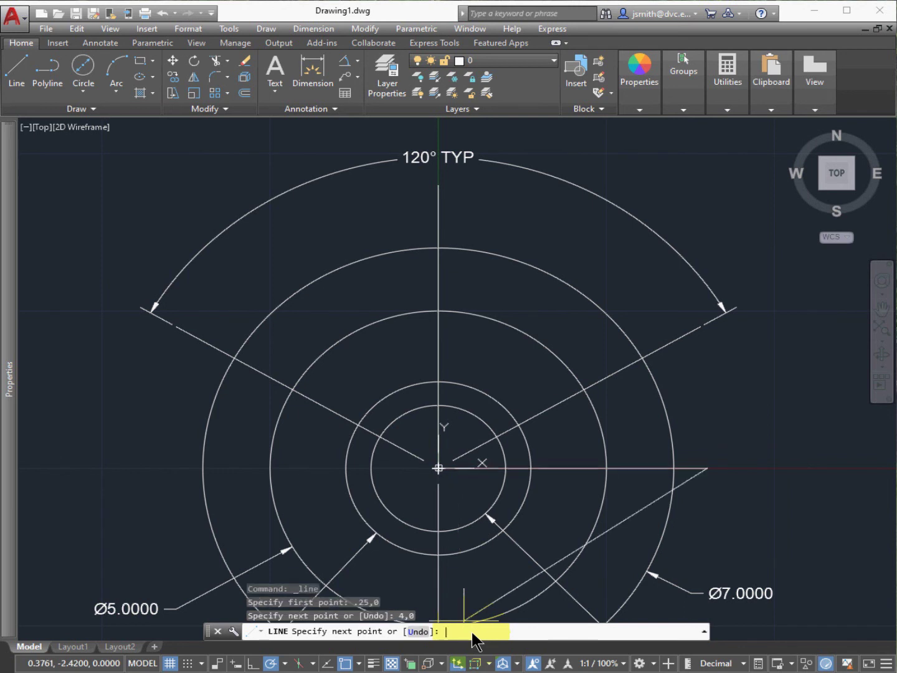
key(Return)
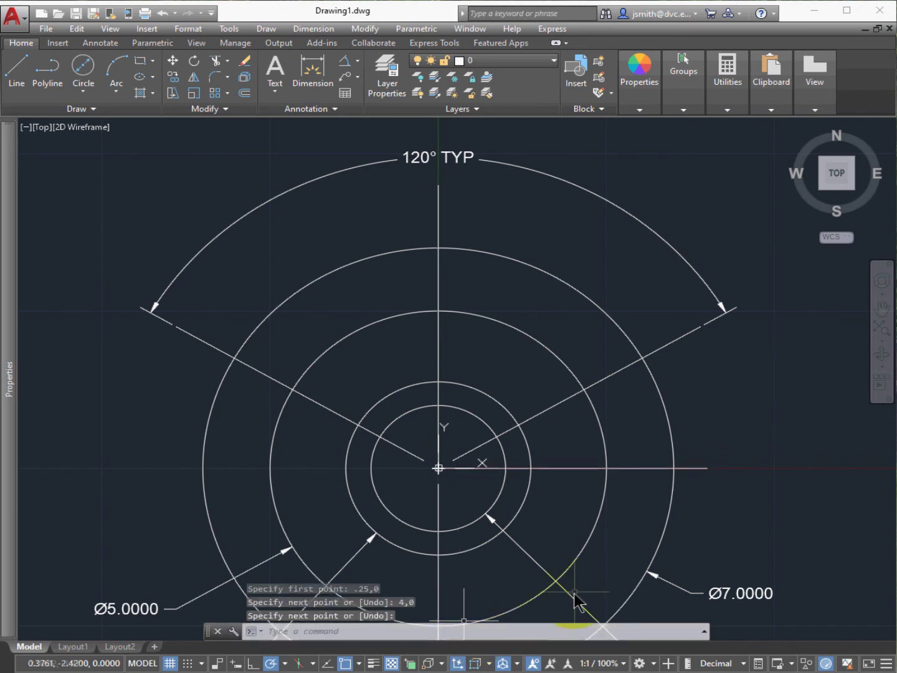
key(Escape)
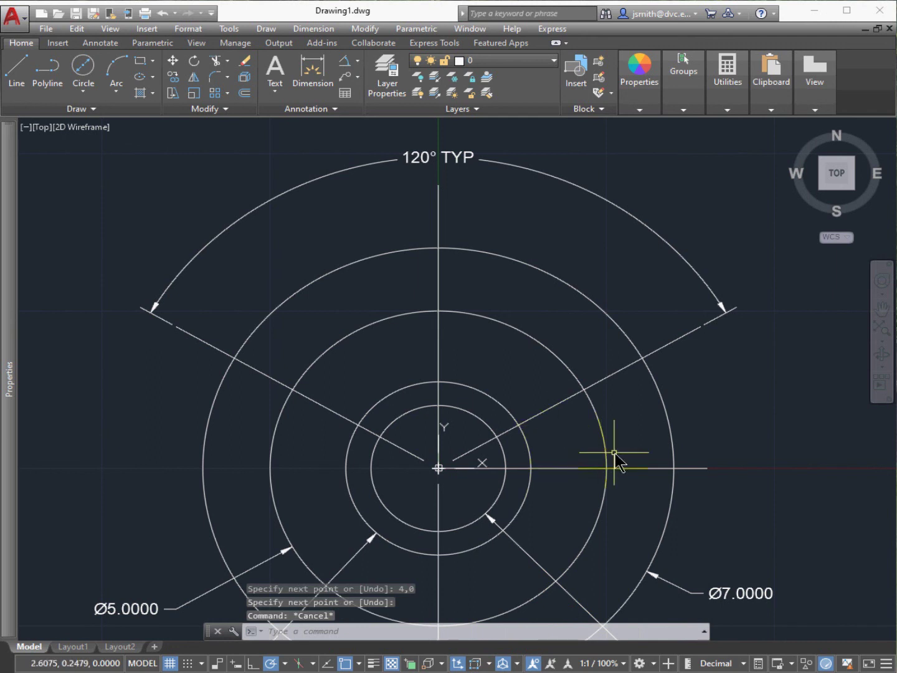
- Rotate a copy of the horizontal line by 180 degrees about base point 0,0
click(194, 62)
click(661, 469)
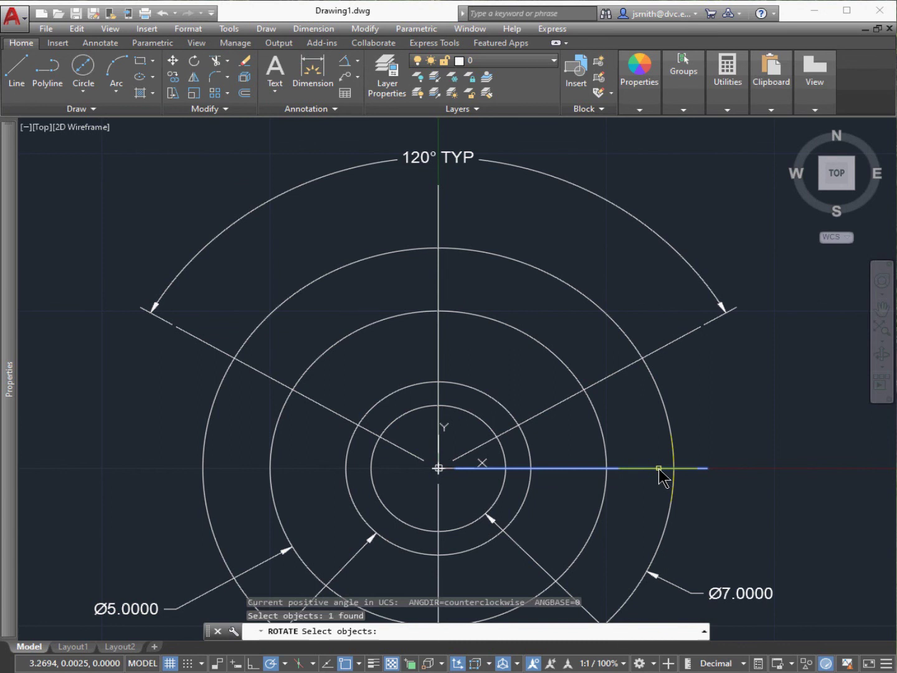
key(Return)
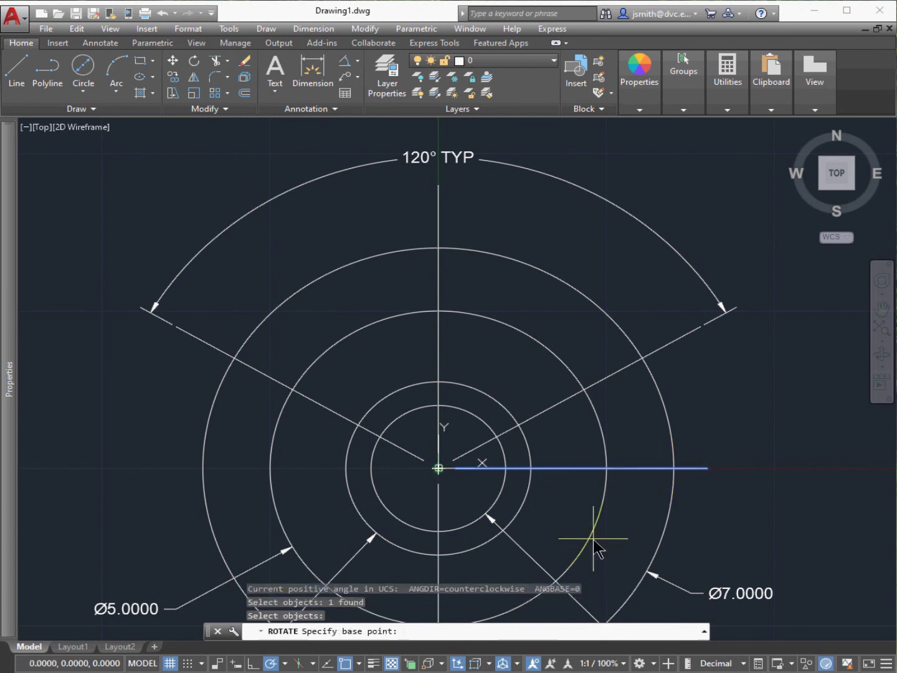
text(0,0)
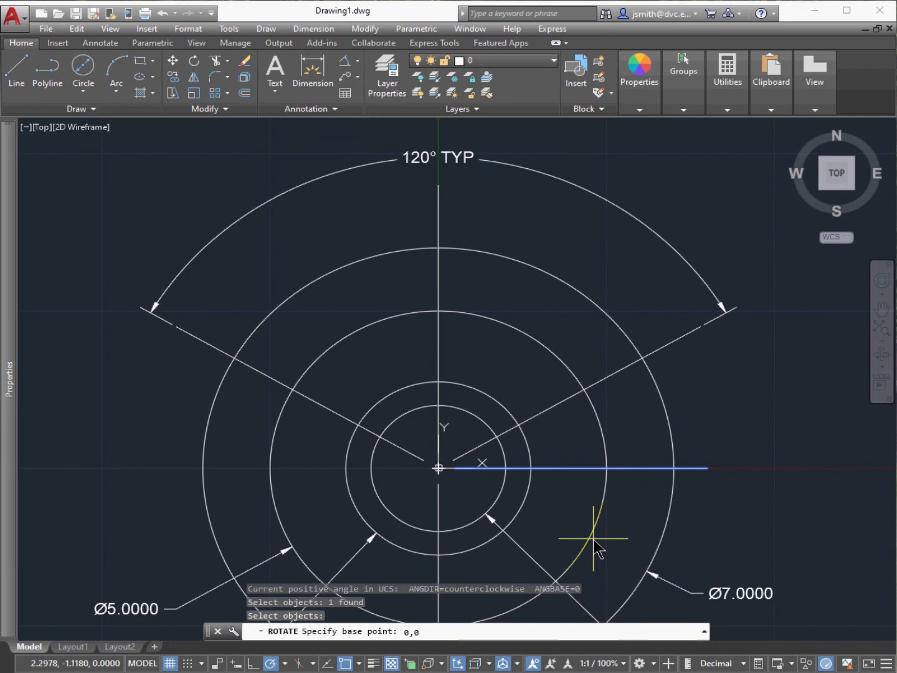
key(Return)
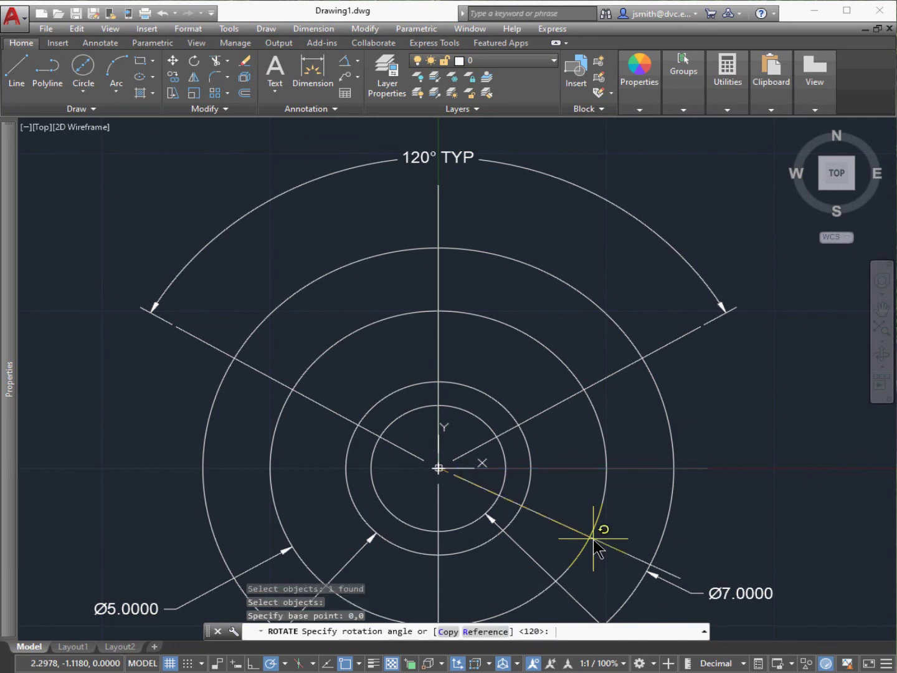
click(446, 632)
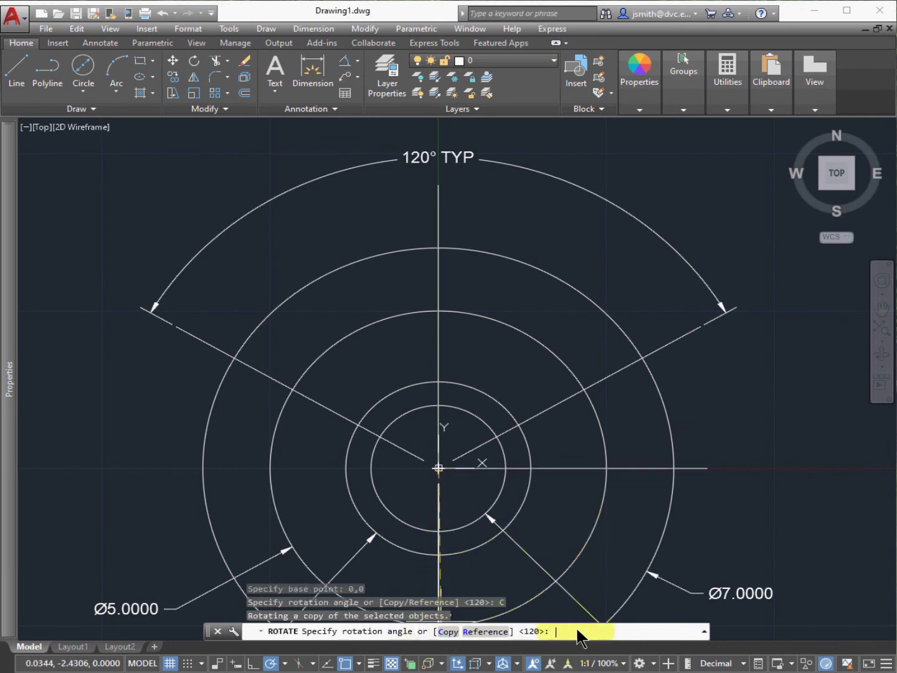
text(1)
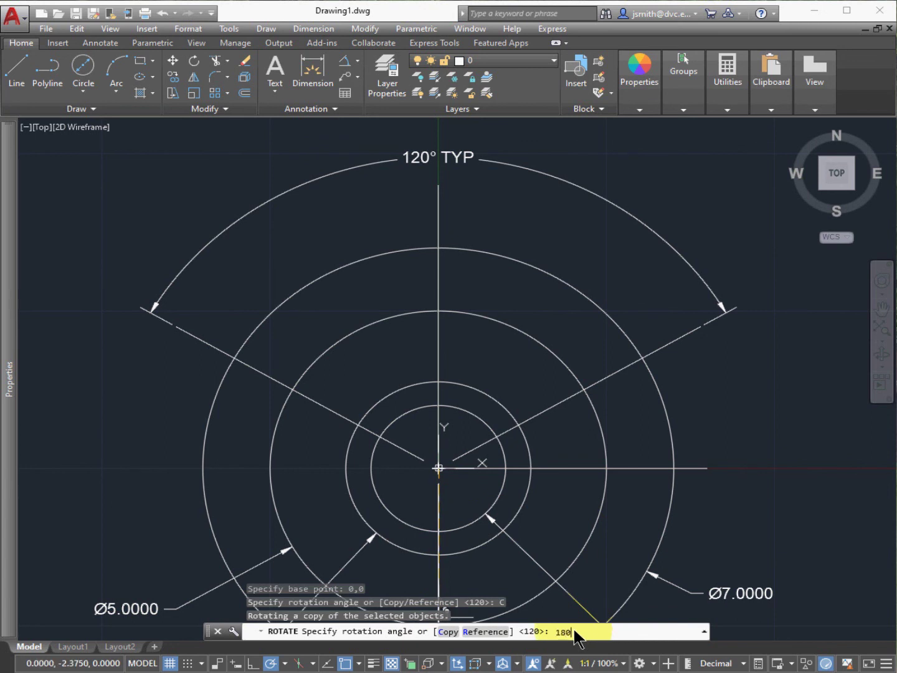
text(80)
key(Return)
scroll(570, 432, down, 4)
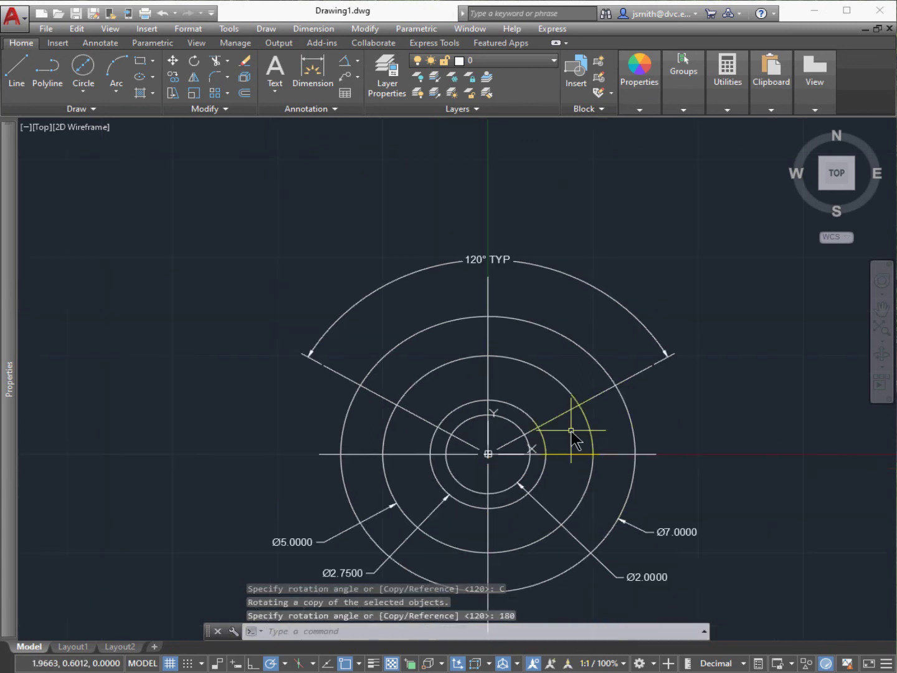
scroll(571, 432, up, 2)
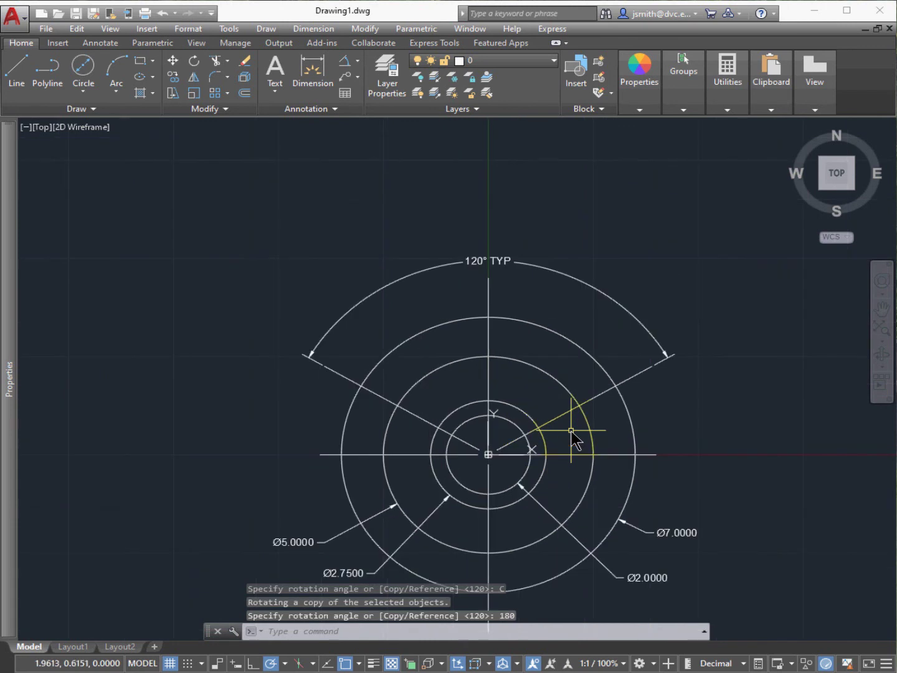
click(832, 174)
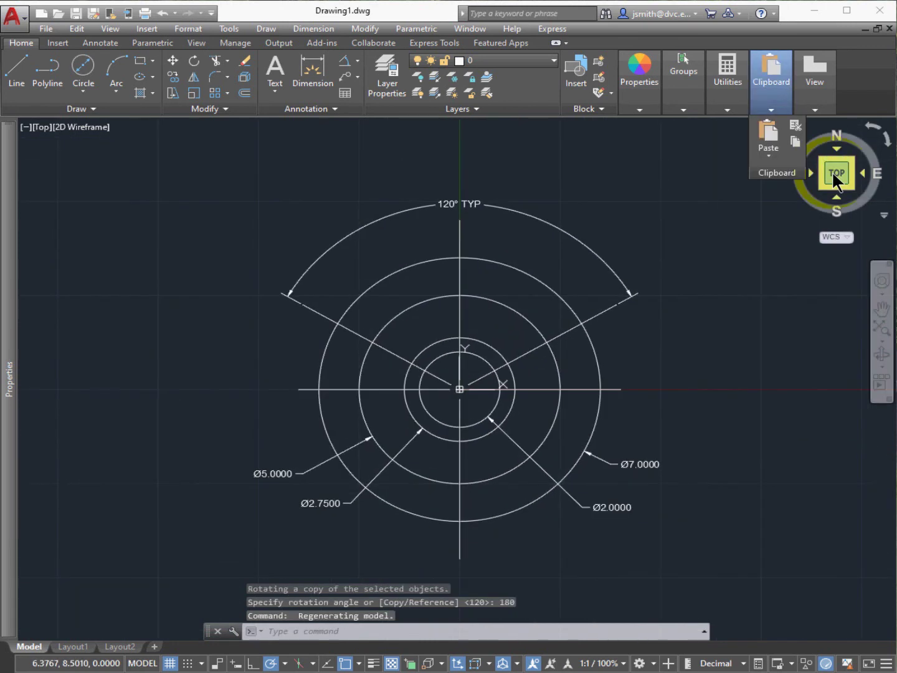